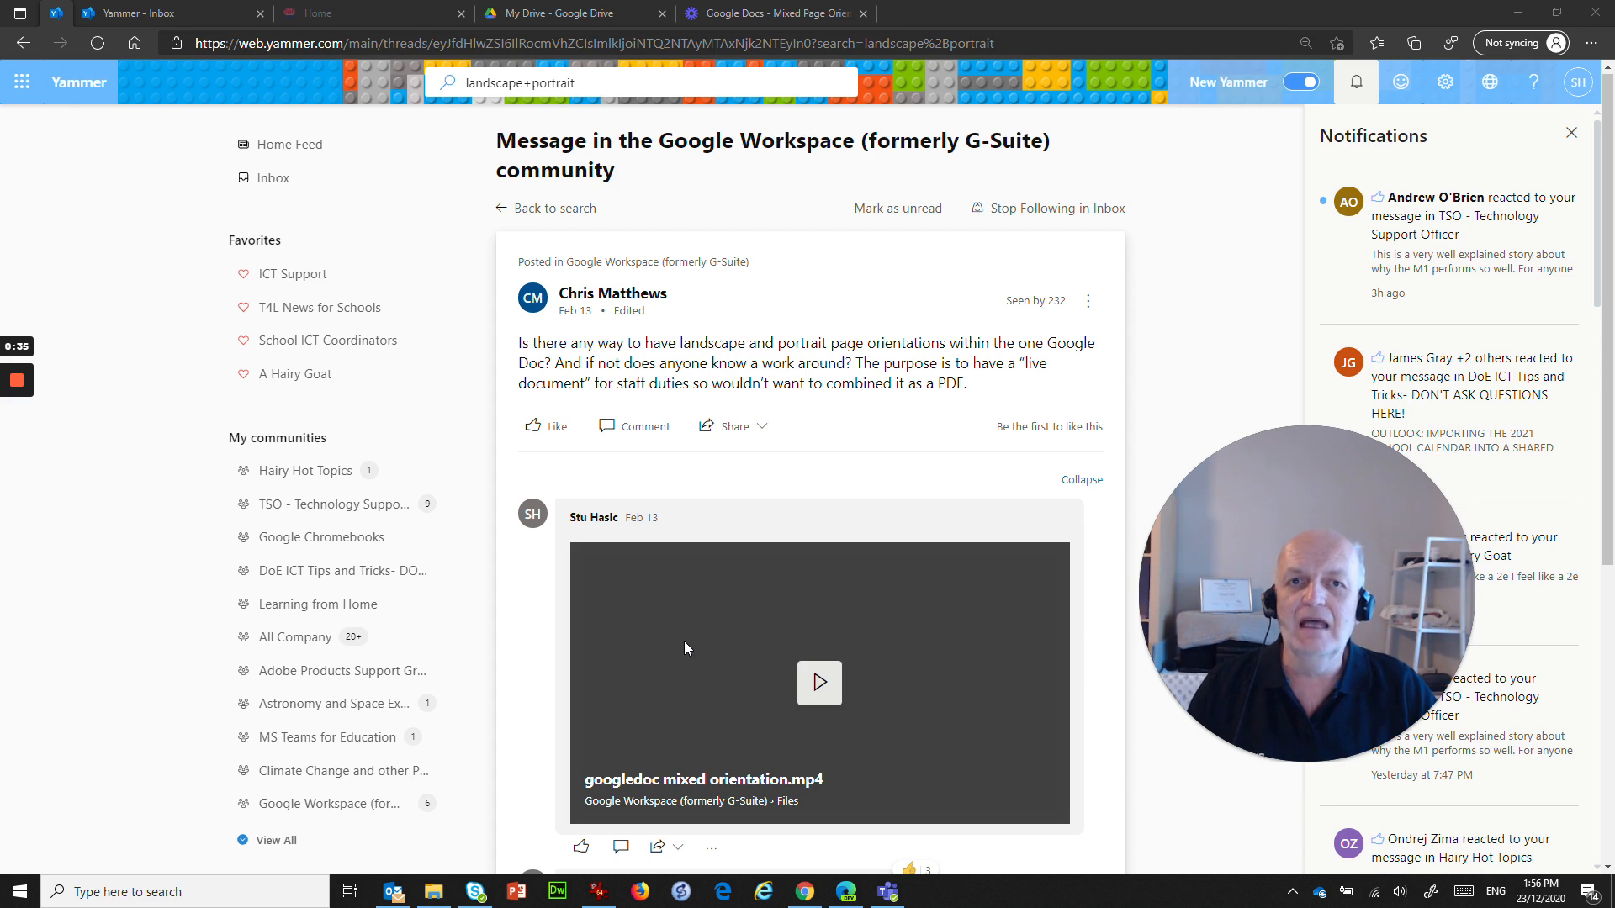
# - Read the Yammer thread about mixing landscape and portrait pages in one Google Doc, including its video reply and comments
pyautogui.scroll(-6, 686, 643)
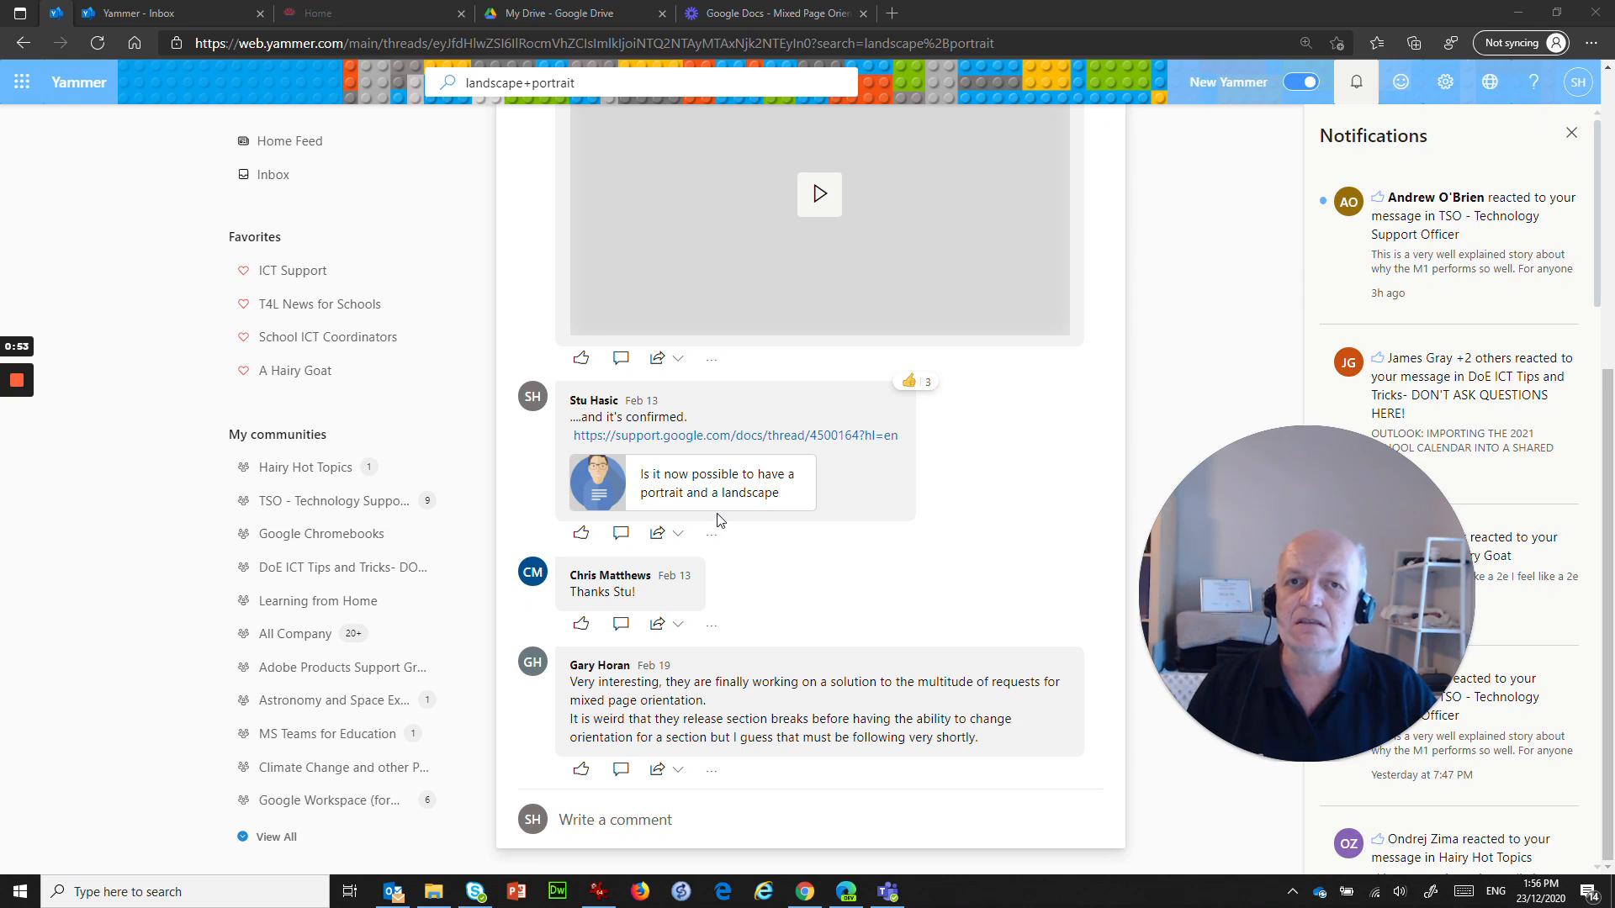
pyautogui.scroll(5, 847, 590)
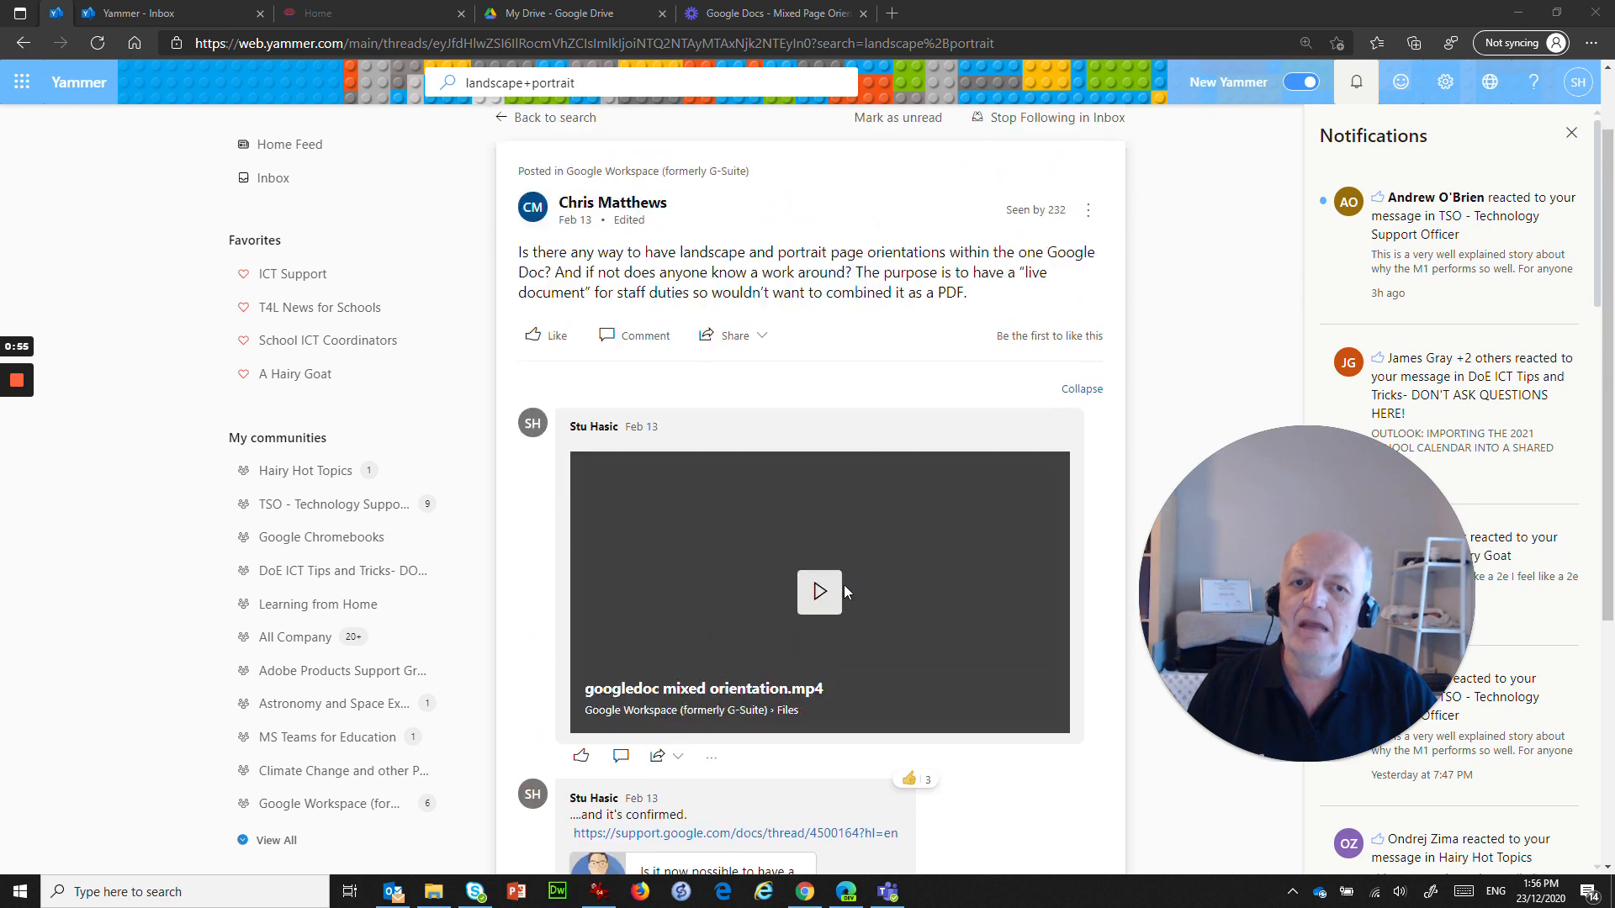
pyautogui.scroll(1, 845, 591)
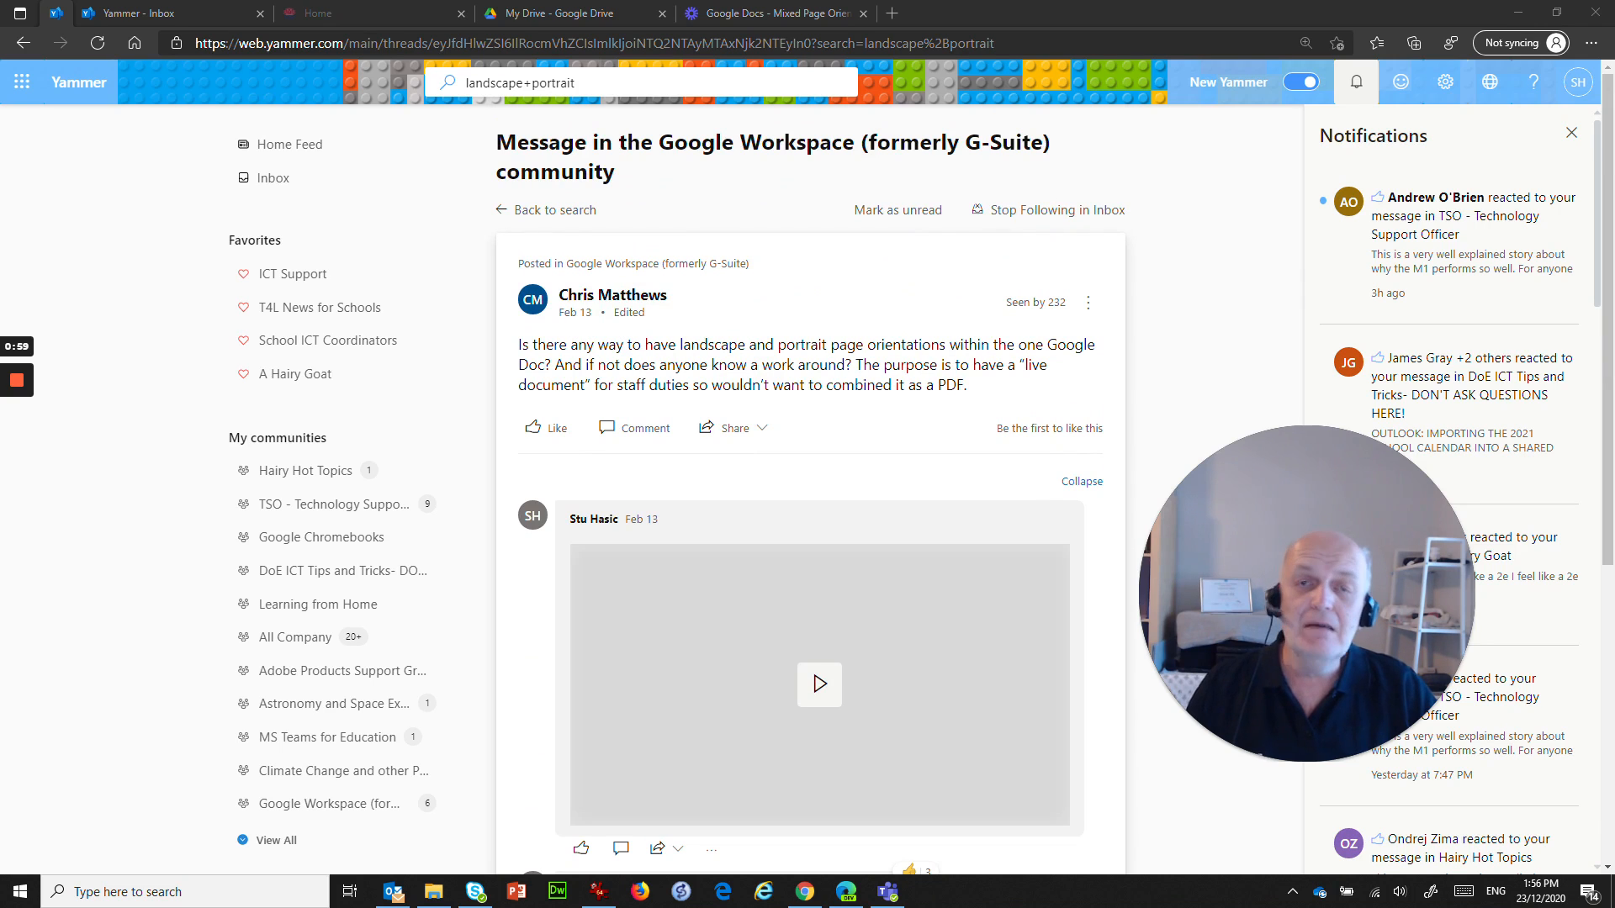
pyautogui.scroll(-3, 652, 368)
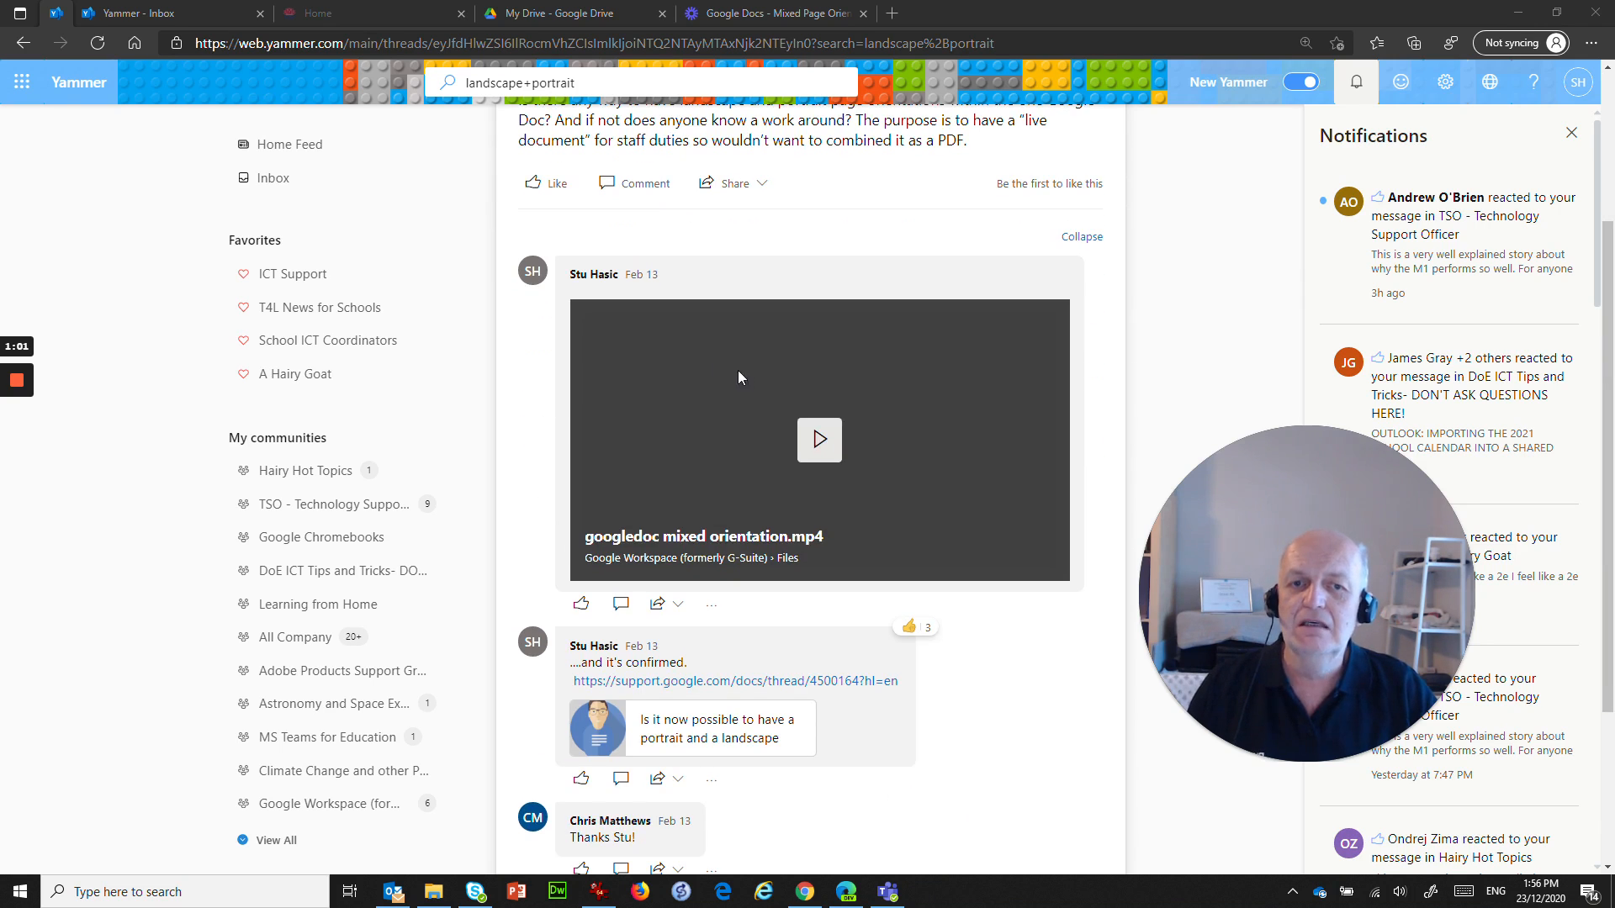
pyautogui.scroll(3, 582, 455)
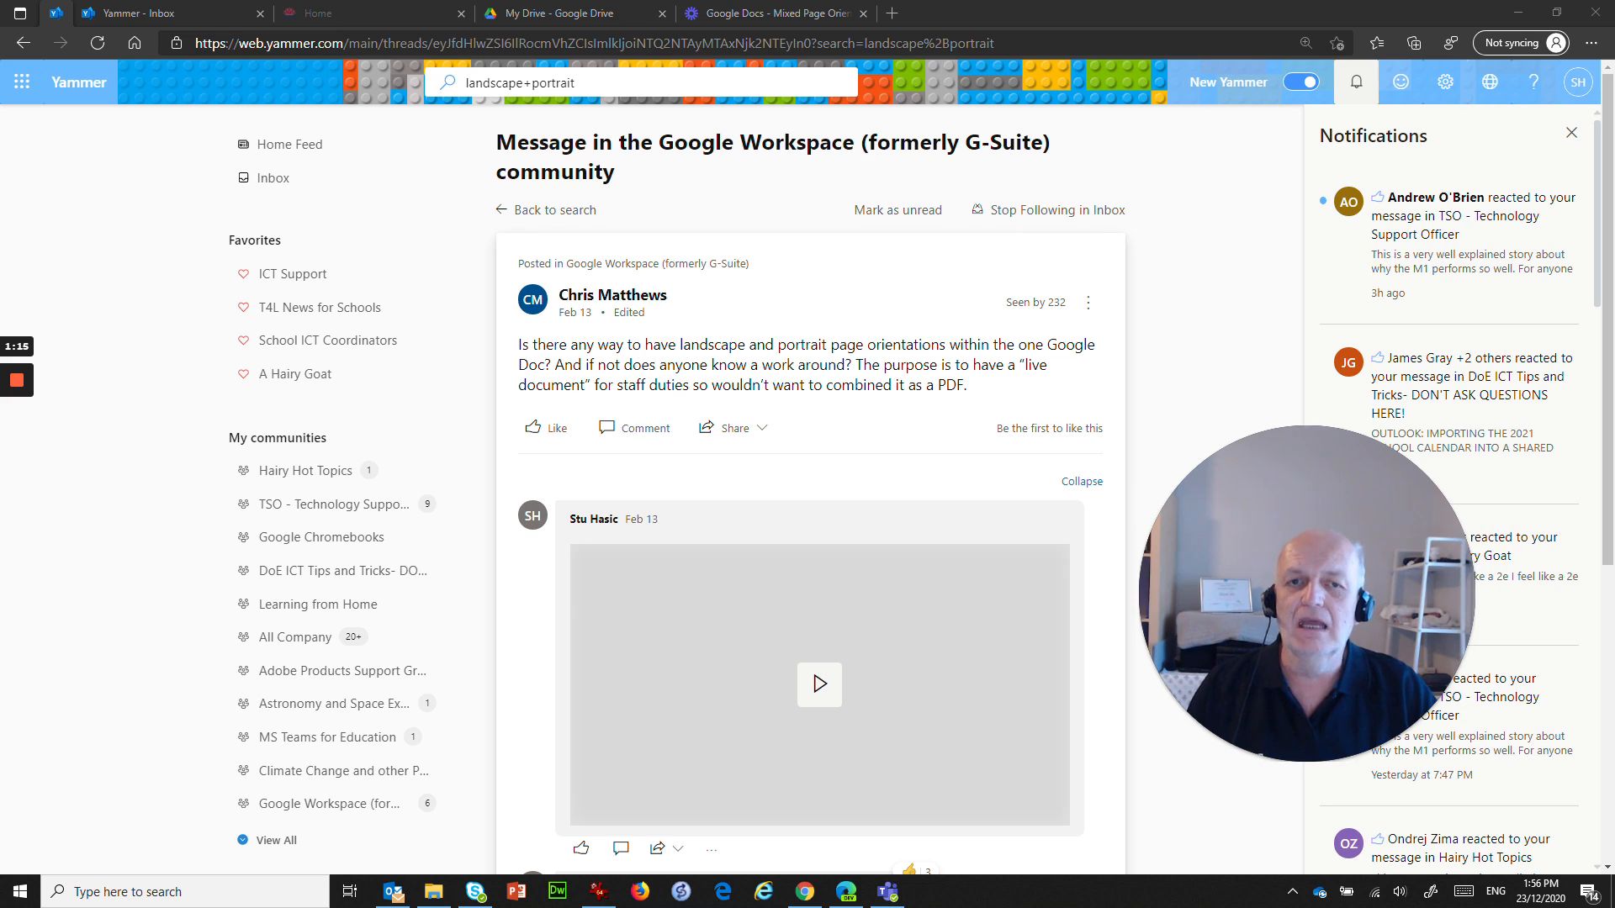
# - Switch to Google Drive in Chrome and create a new blank Google Docs document
pyautogui.click(804, 894)
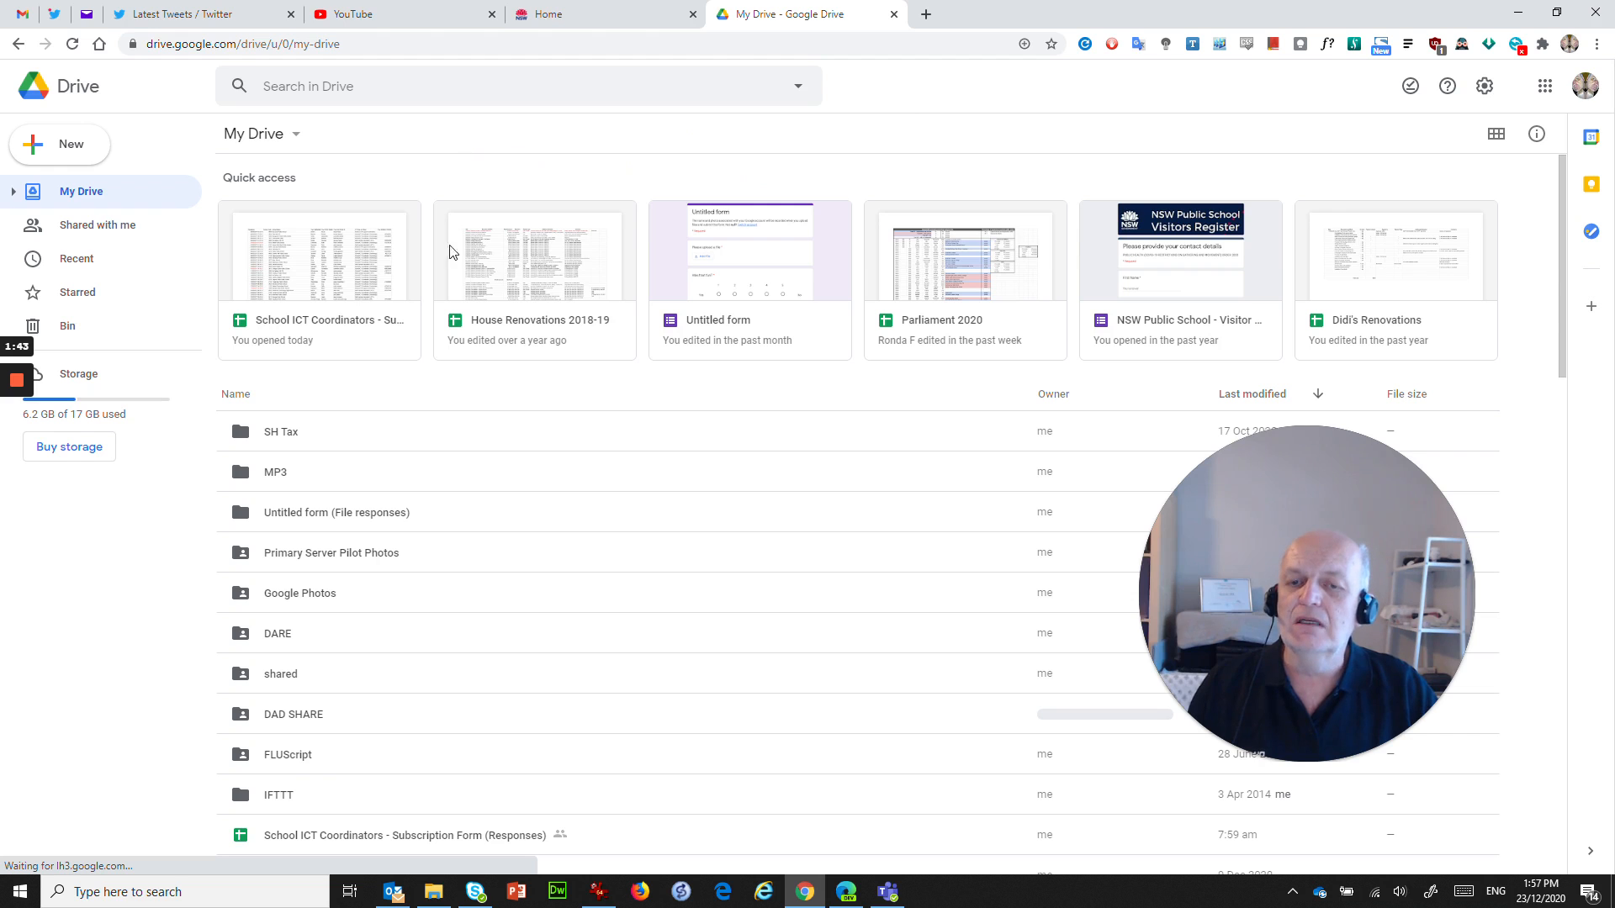
pyautogui.click(52, 152)
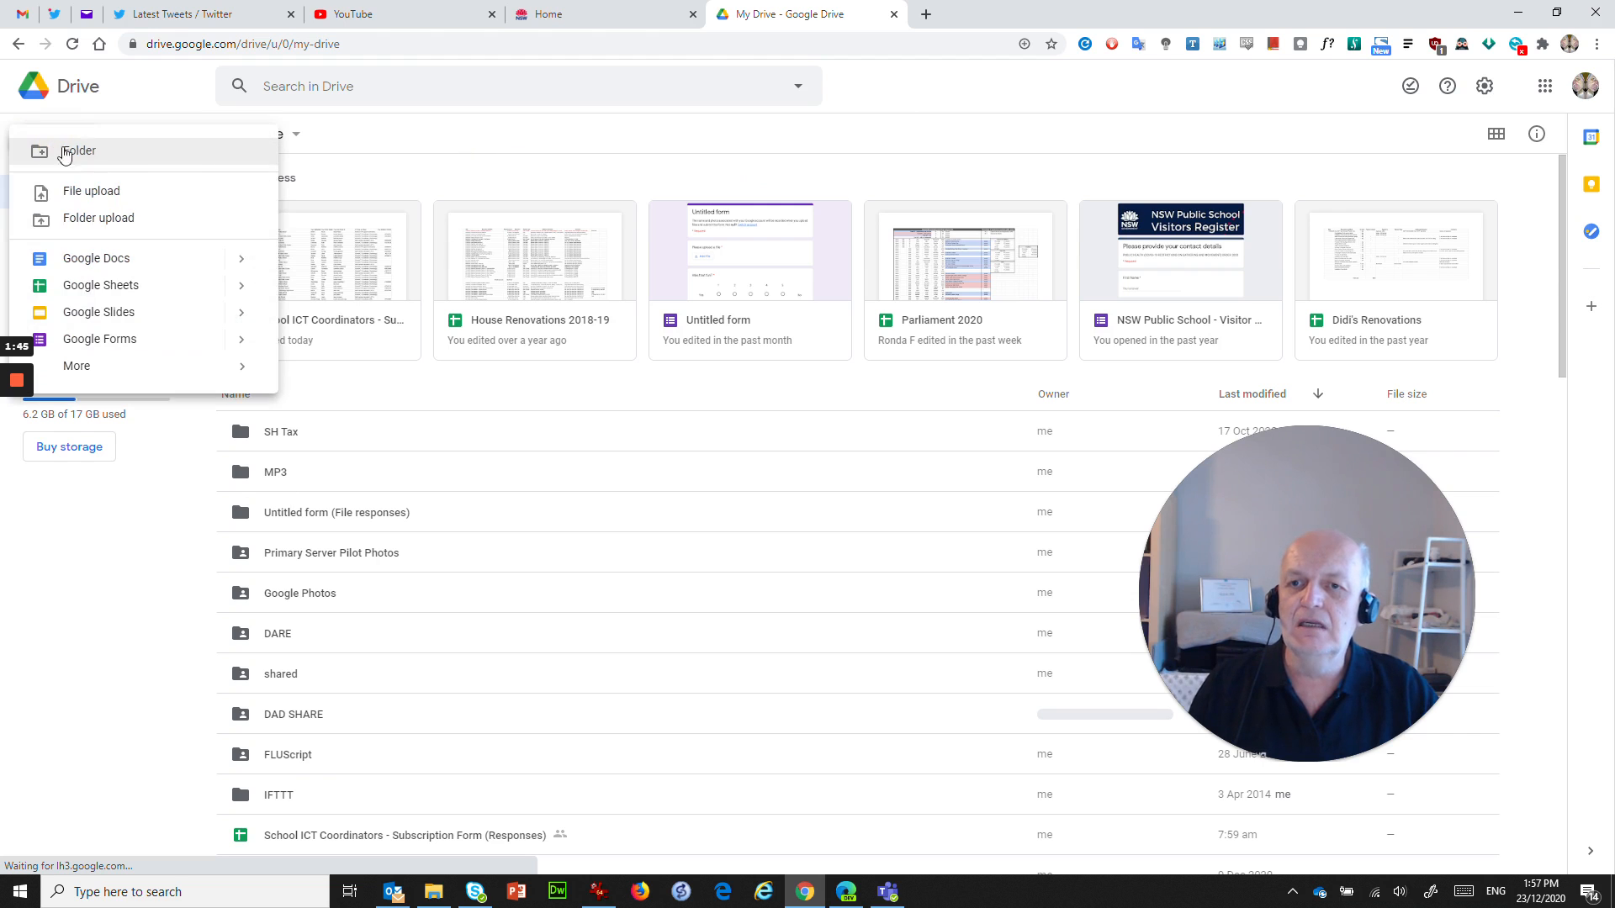
pyautogui.click(105, 261)
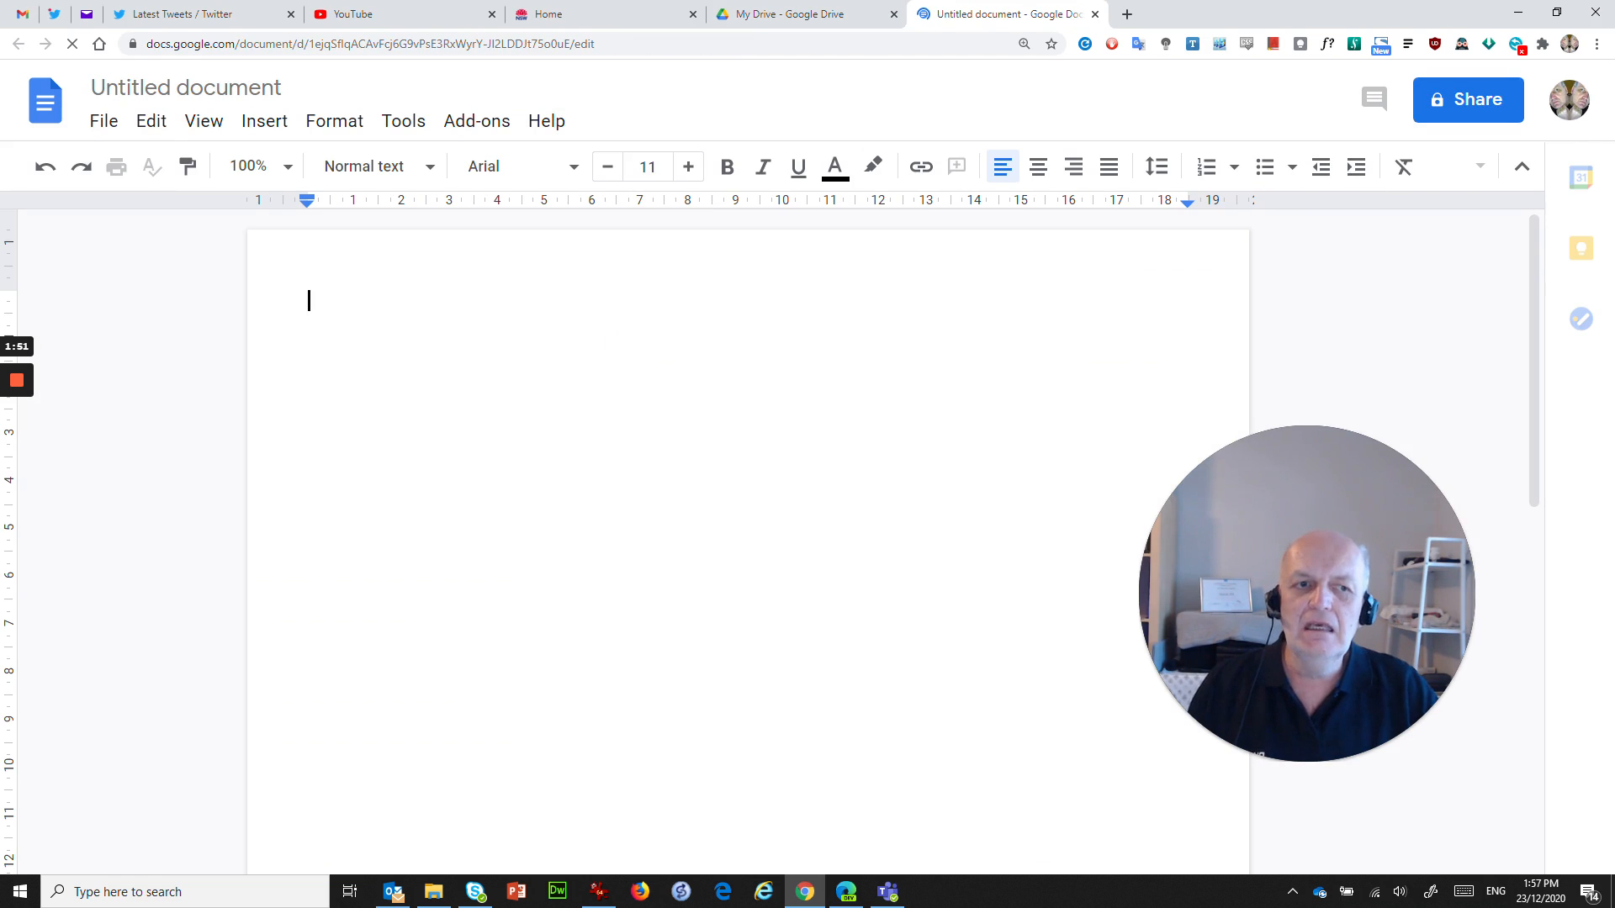
# - Write "This is a portrait page" at the start of the document and begin a new line below it
pyautogui.scroll(-8, 1178, 551)
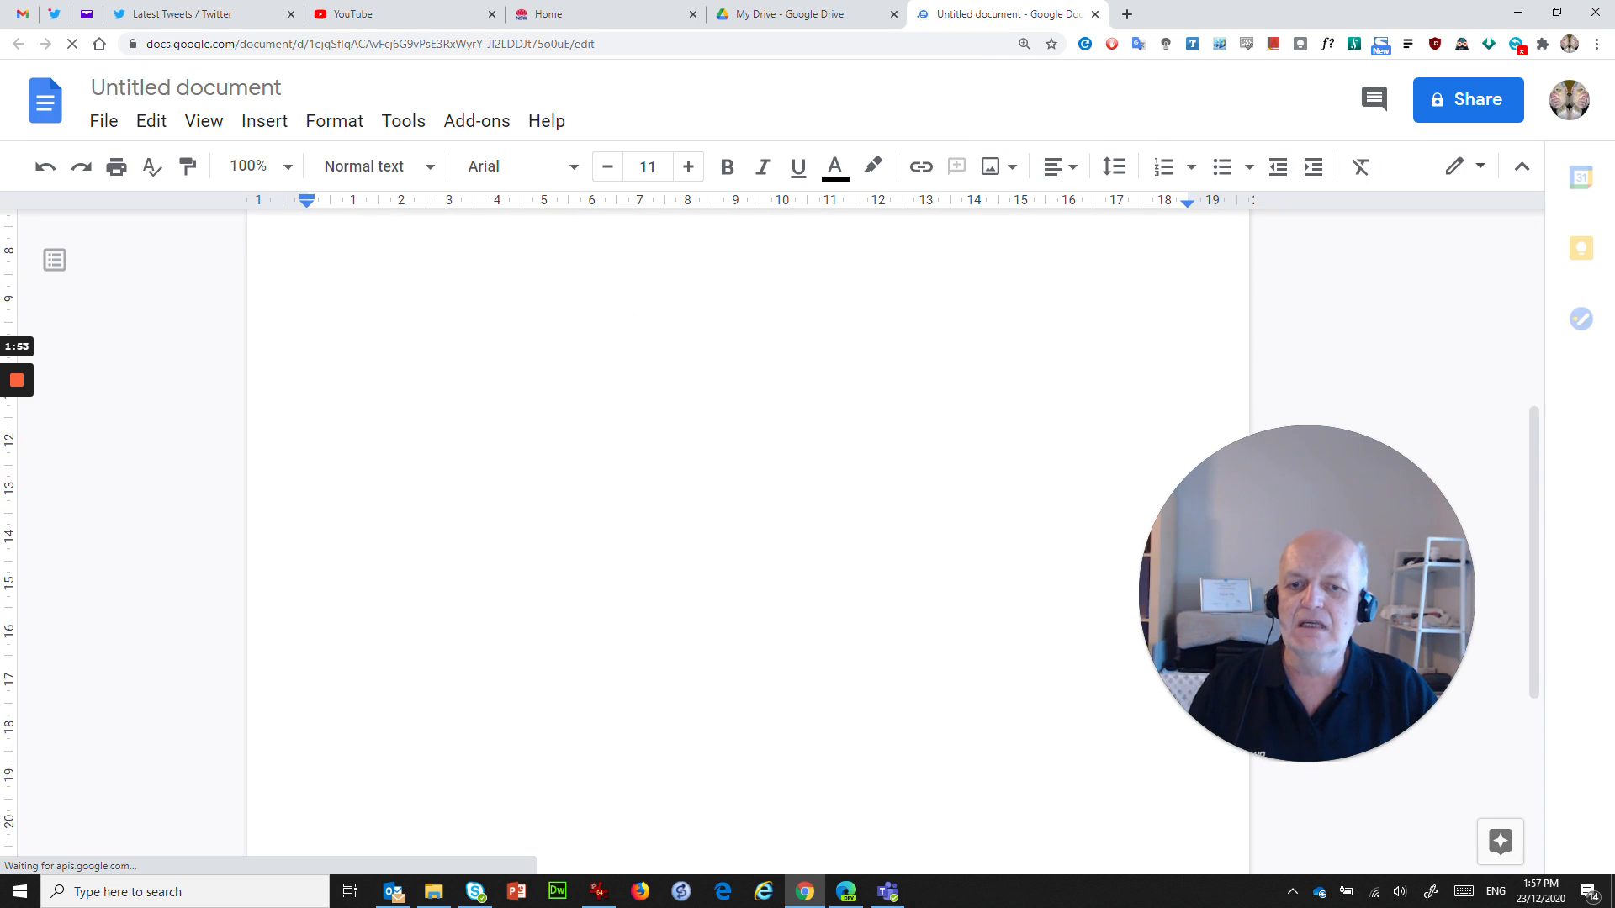
pyautogui.scroll(8, 748, 539)
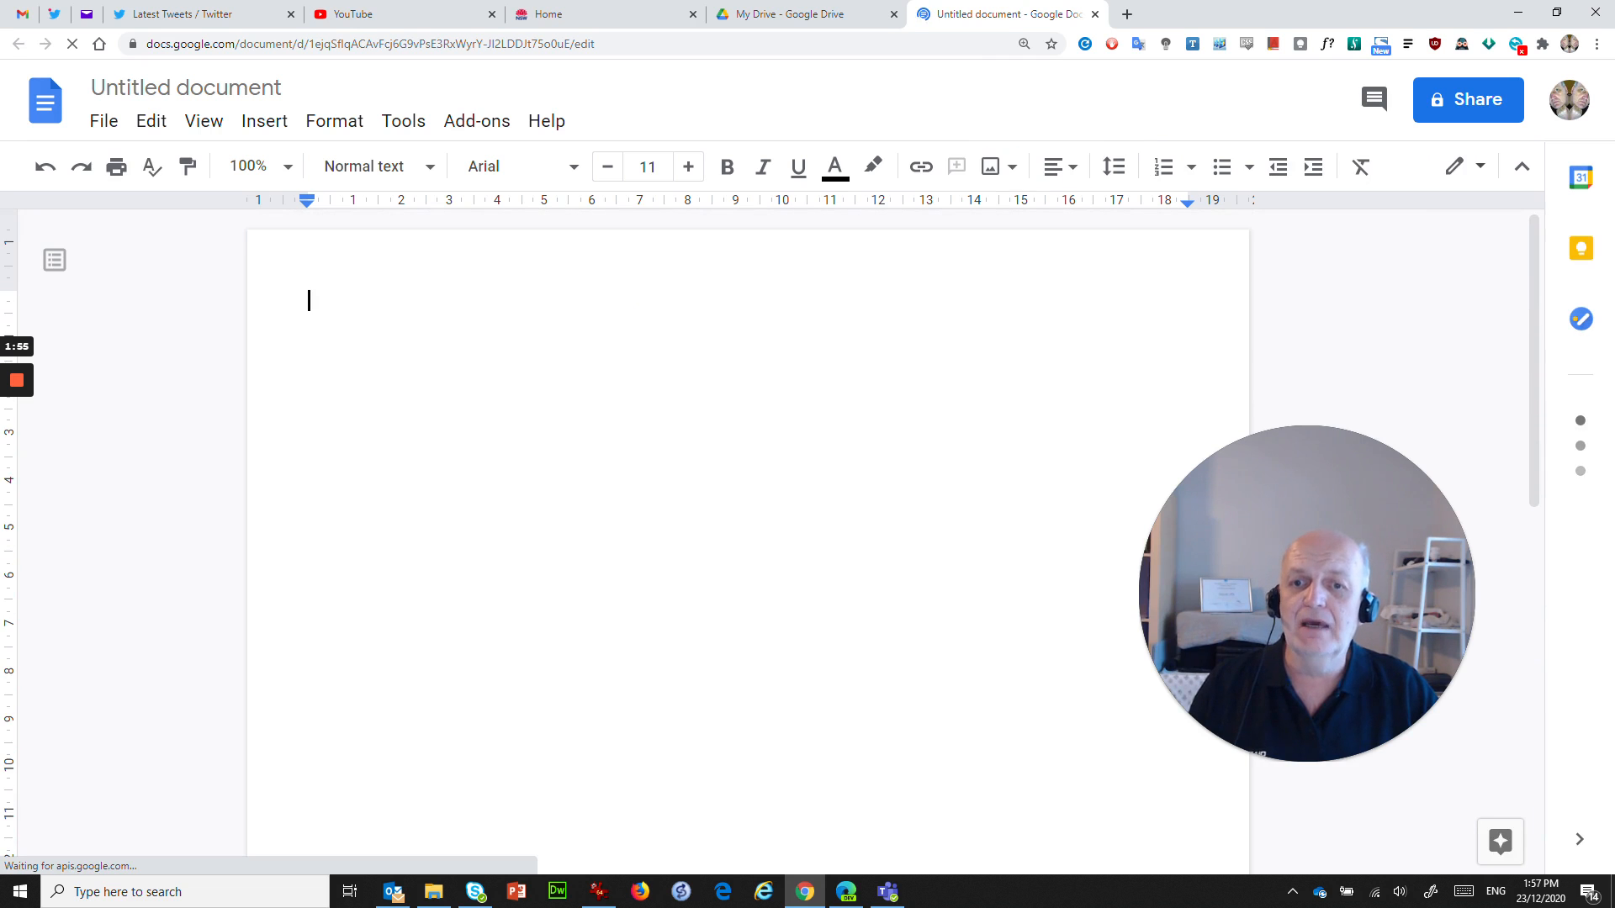
pyautogui.write('This ')
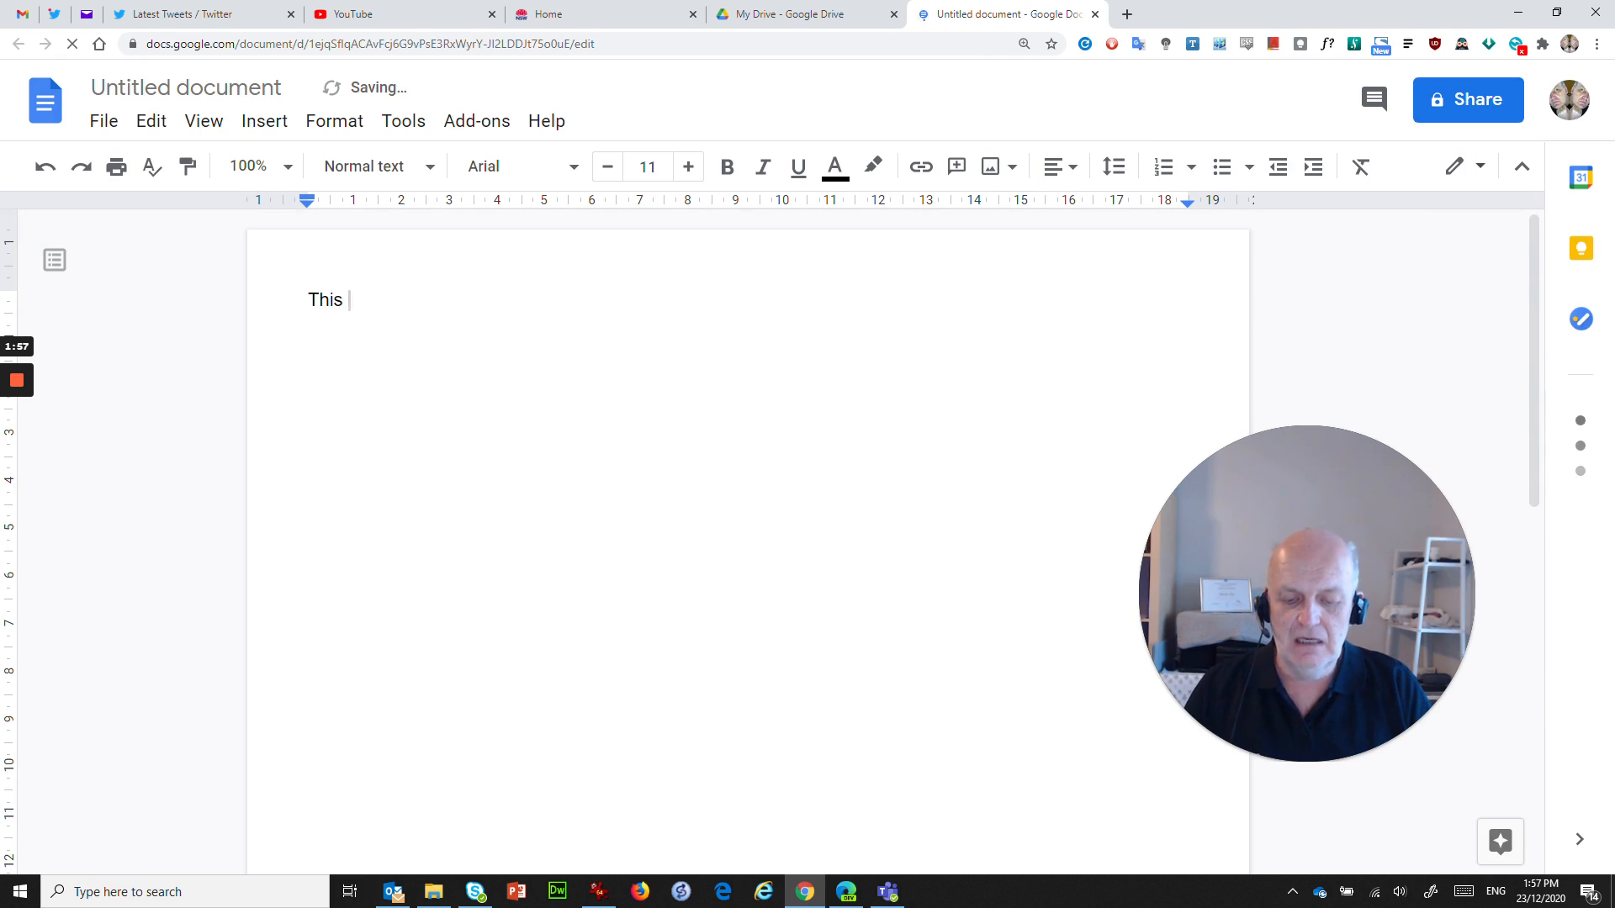
pyautogui.write('is a po')
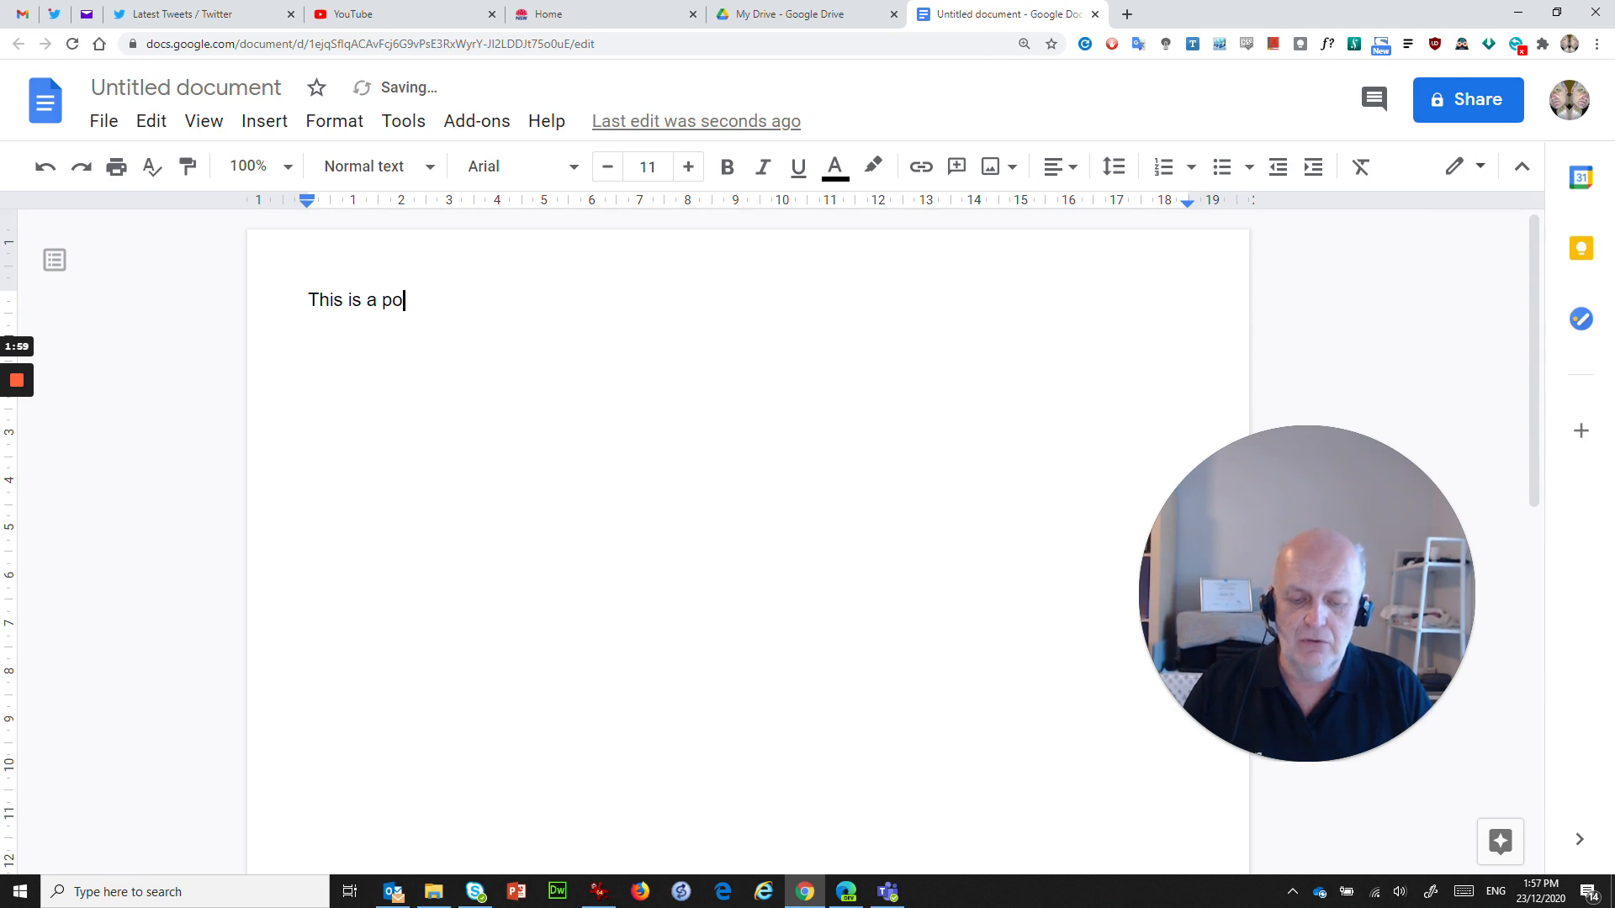
pyautogui.write('rtrait page')
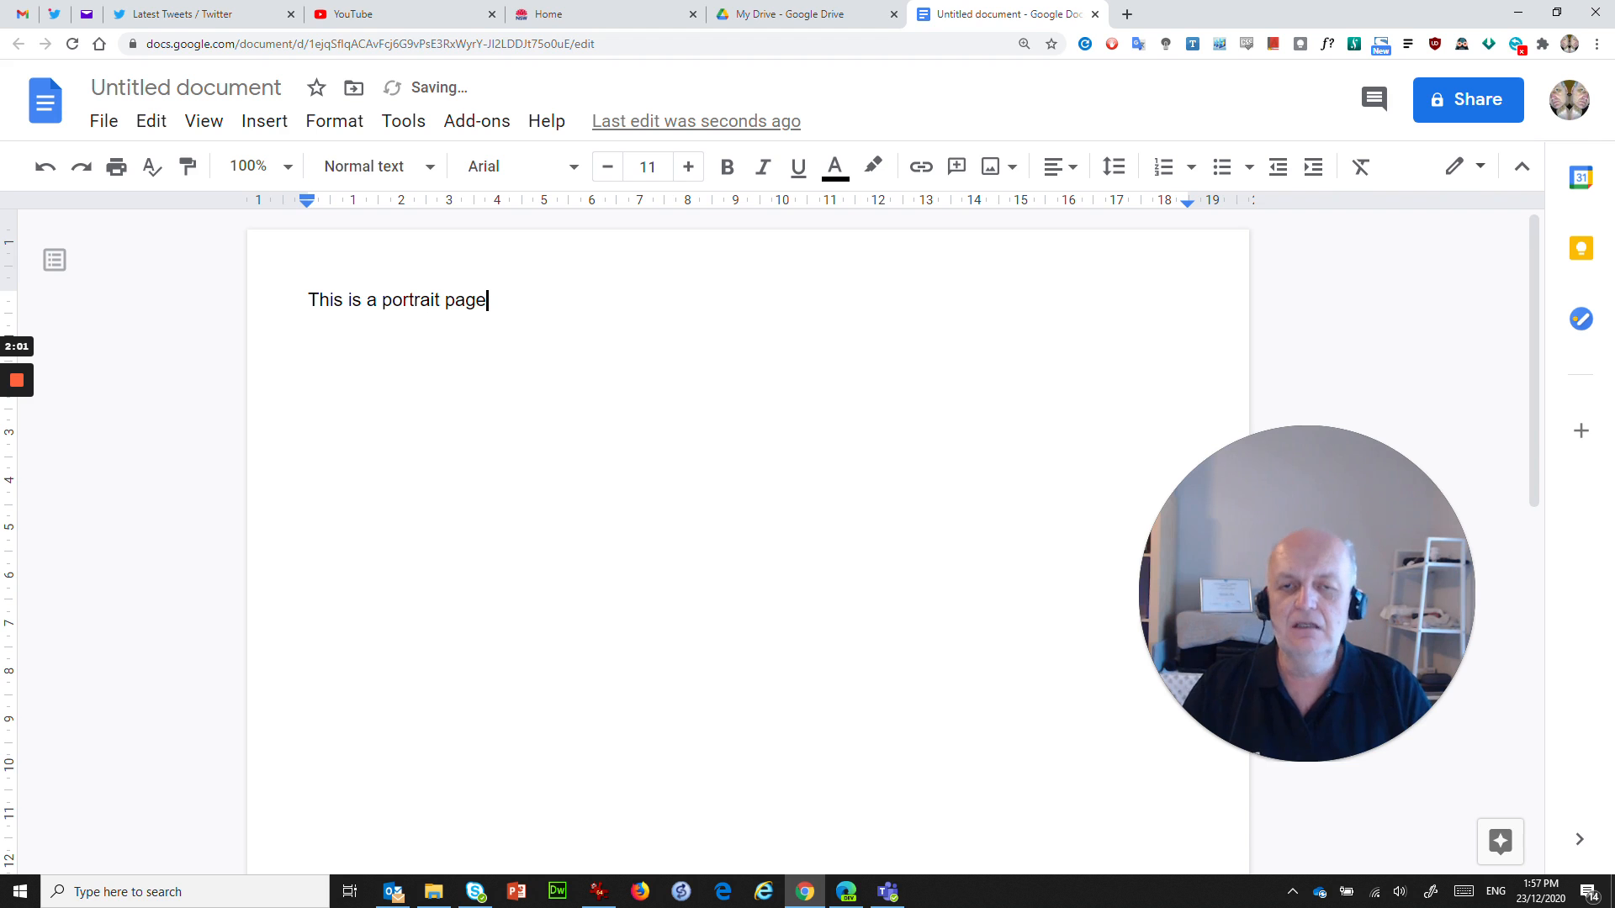
pyautogui.press('Return')
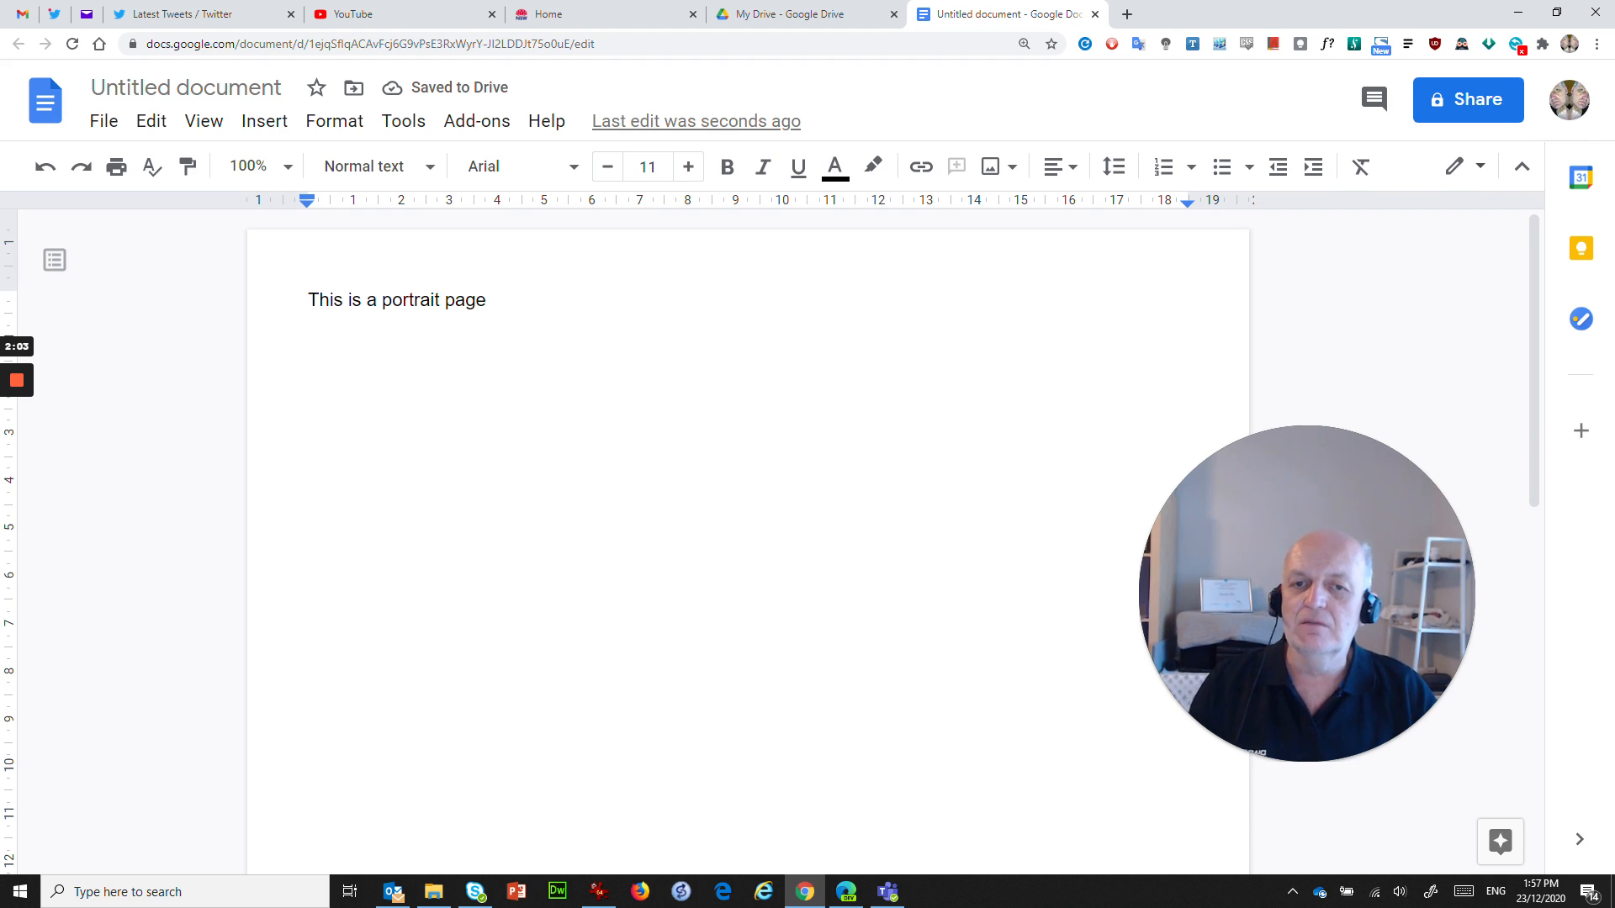
# - Insert a next-page section break below the "This is a portrait page" line
pyautogui.scroll(-1, 747, 504)
pyautogui.scroll(-2, 748, 538)
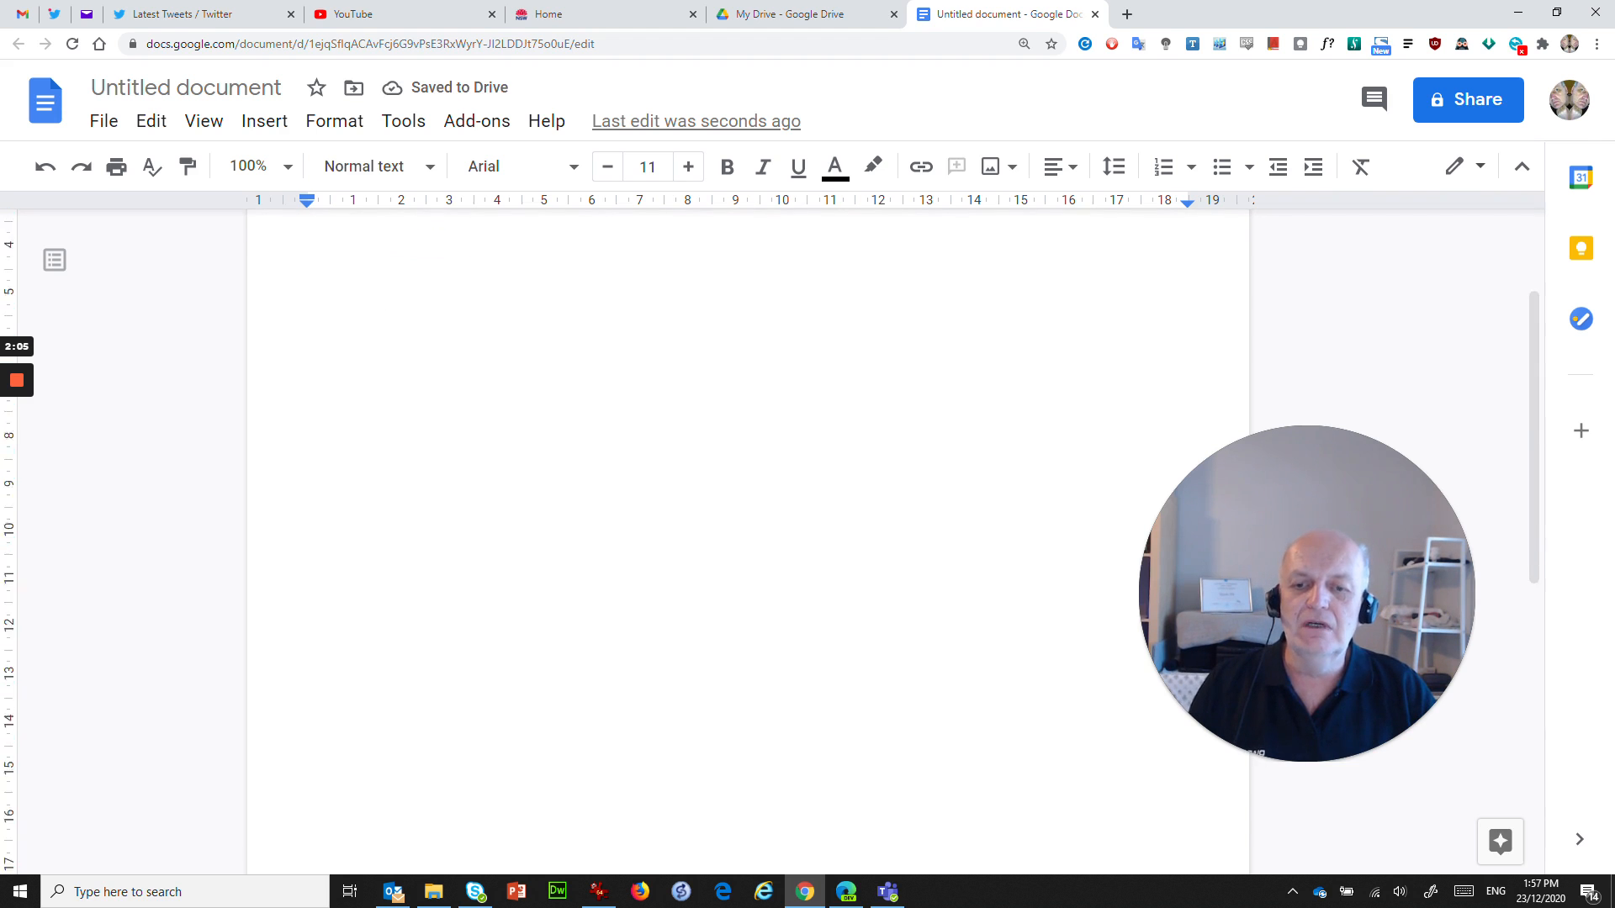
pyautogui.scroll(3, 747, 538)
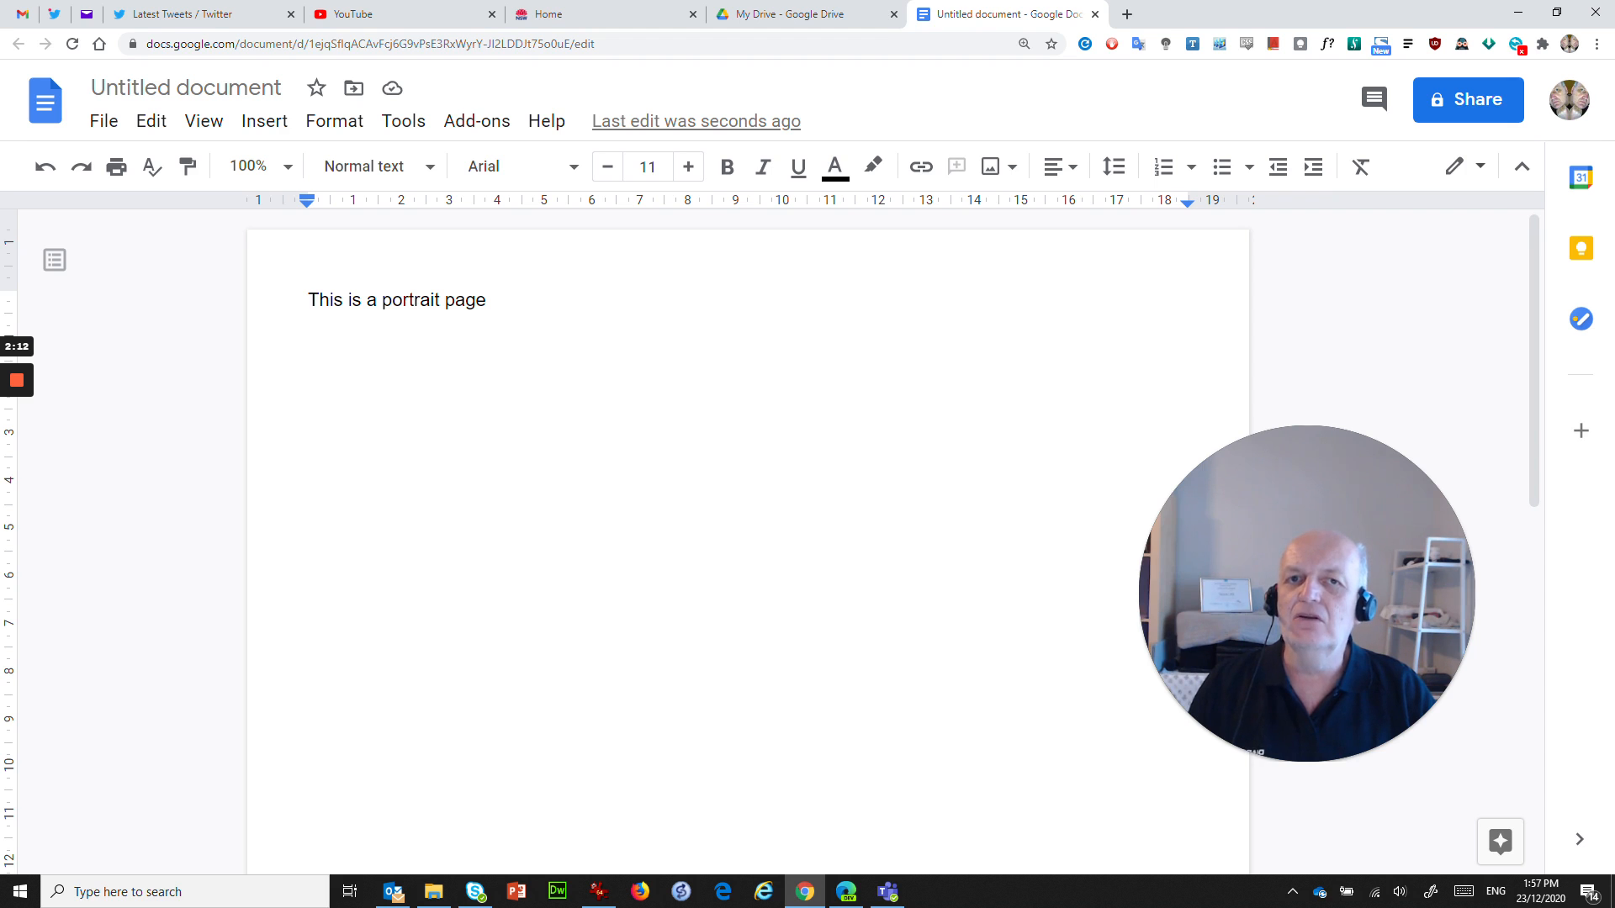
pyautogui.press('Return')
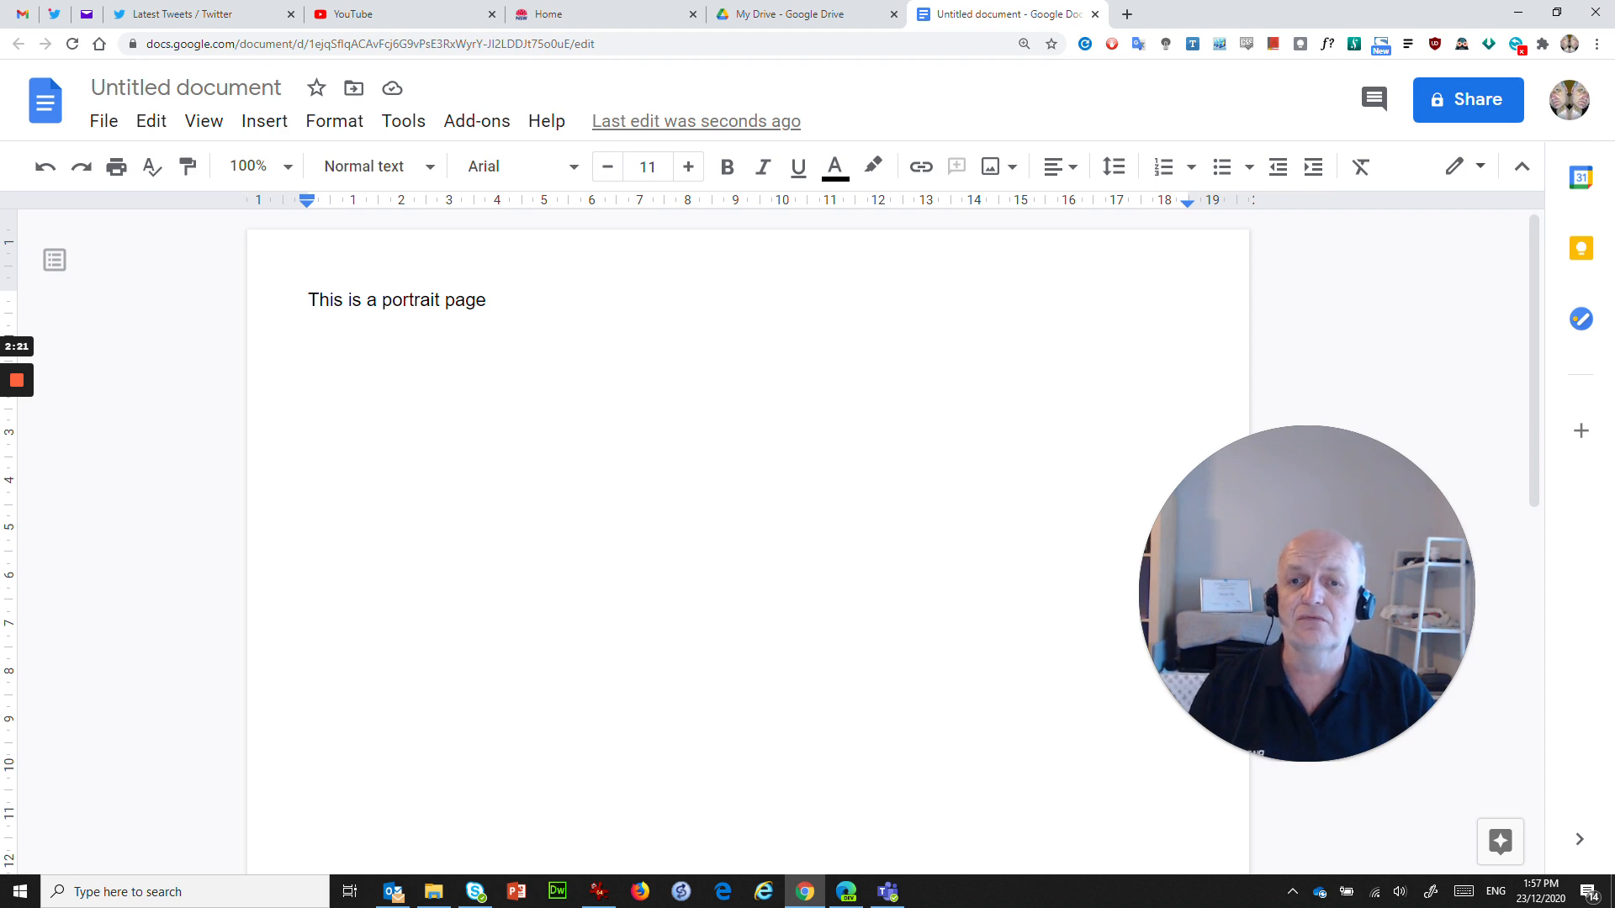
pyautogui.click(269, 126)
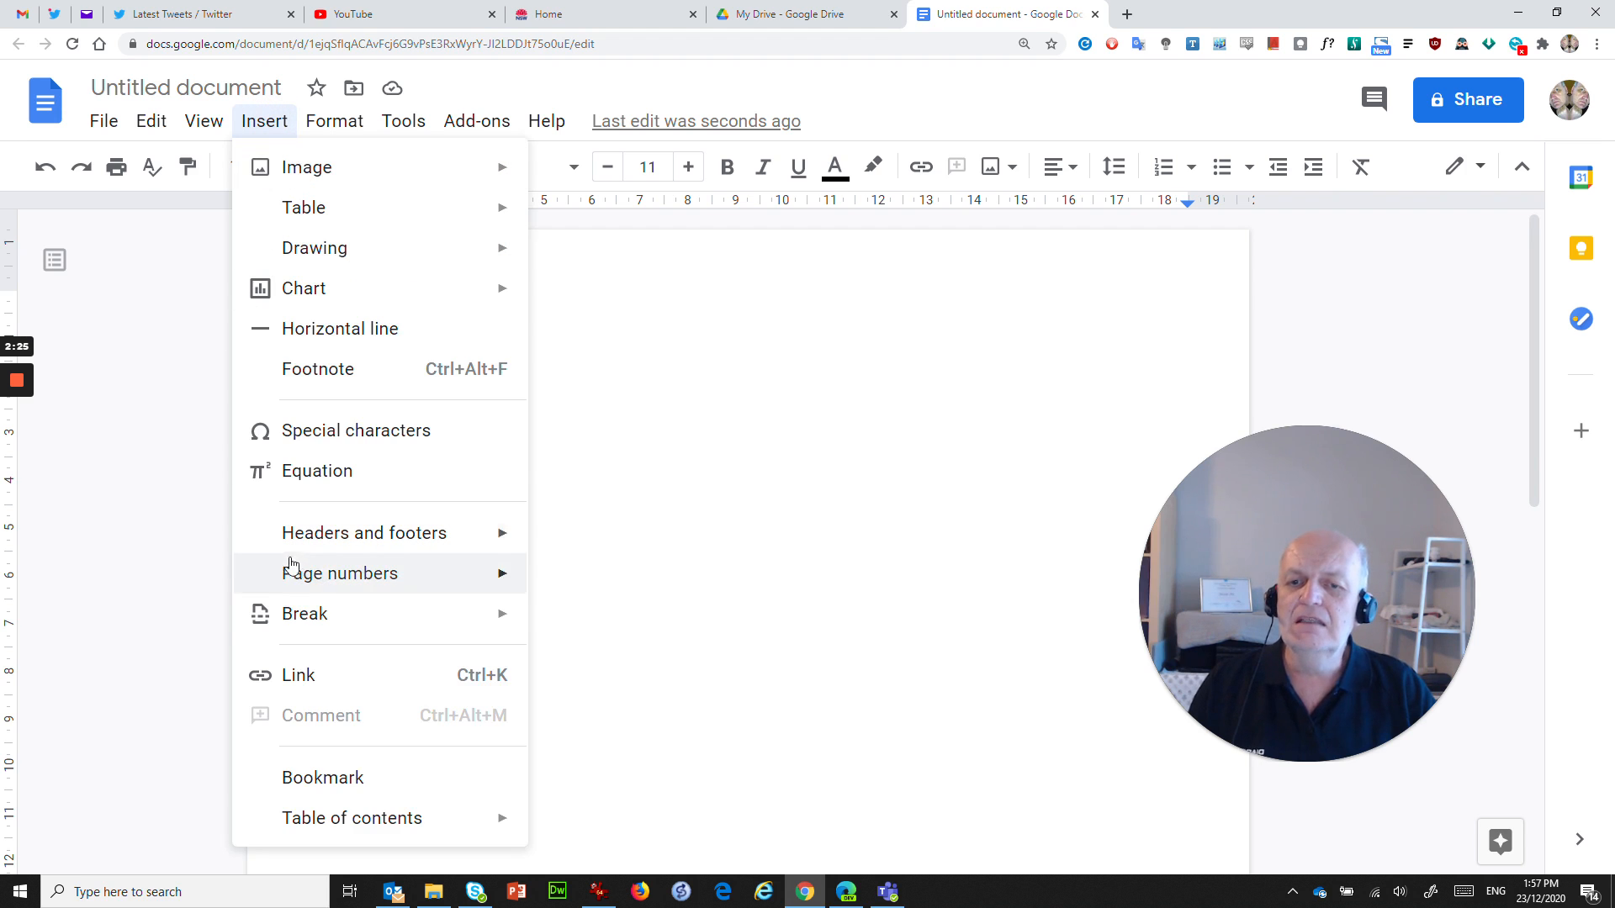
pyautogui.moveTo(306, 622)
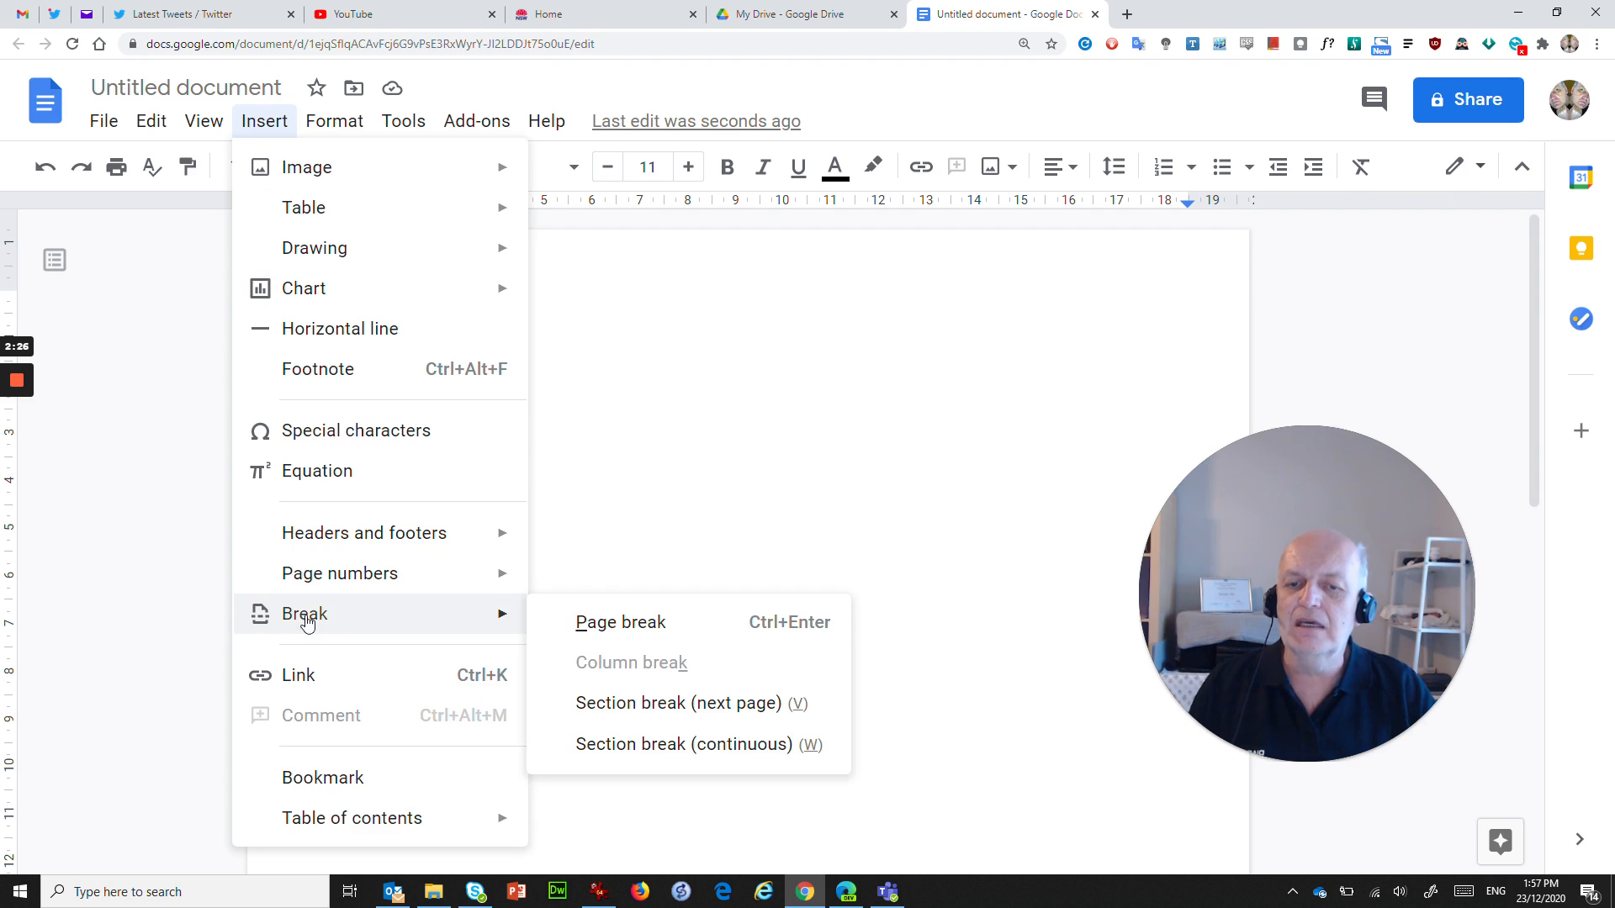
pyautogui.click(625, 703)
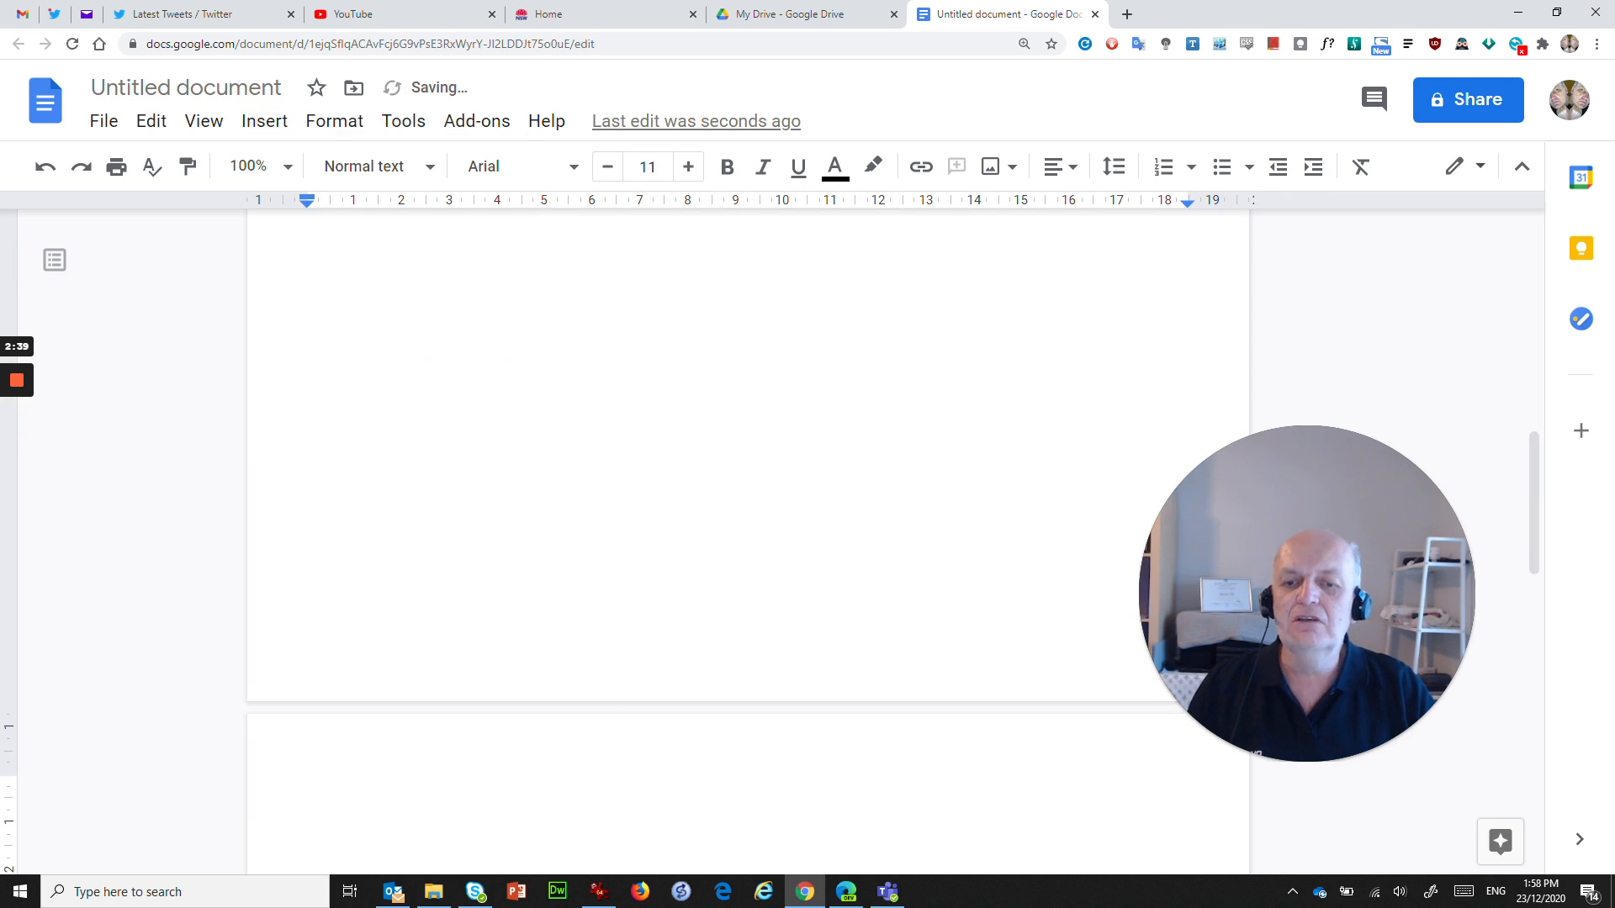
# - On the second page, write "This is a new section in Google Docs, but I would like ot to be a landscape page."
pyautogui.scroll(-13, 747, 542)
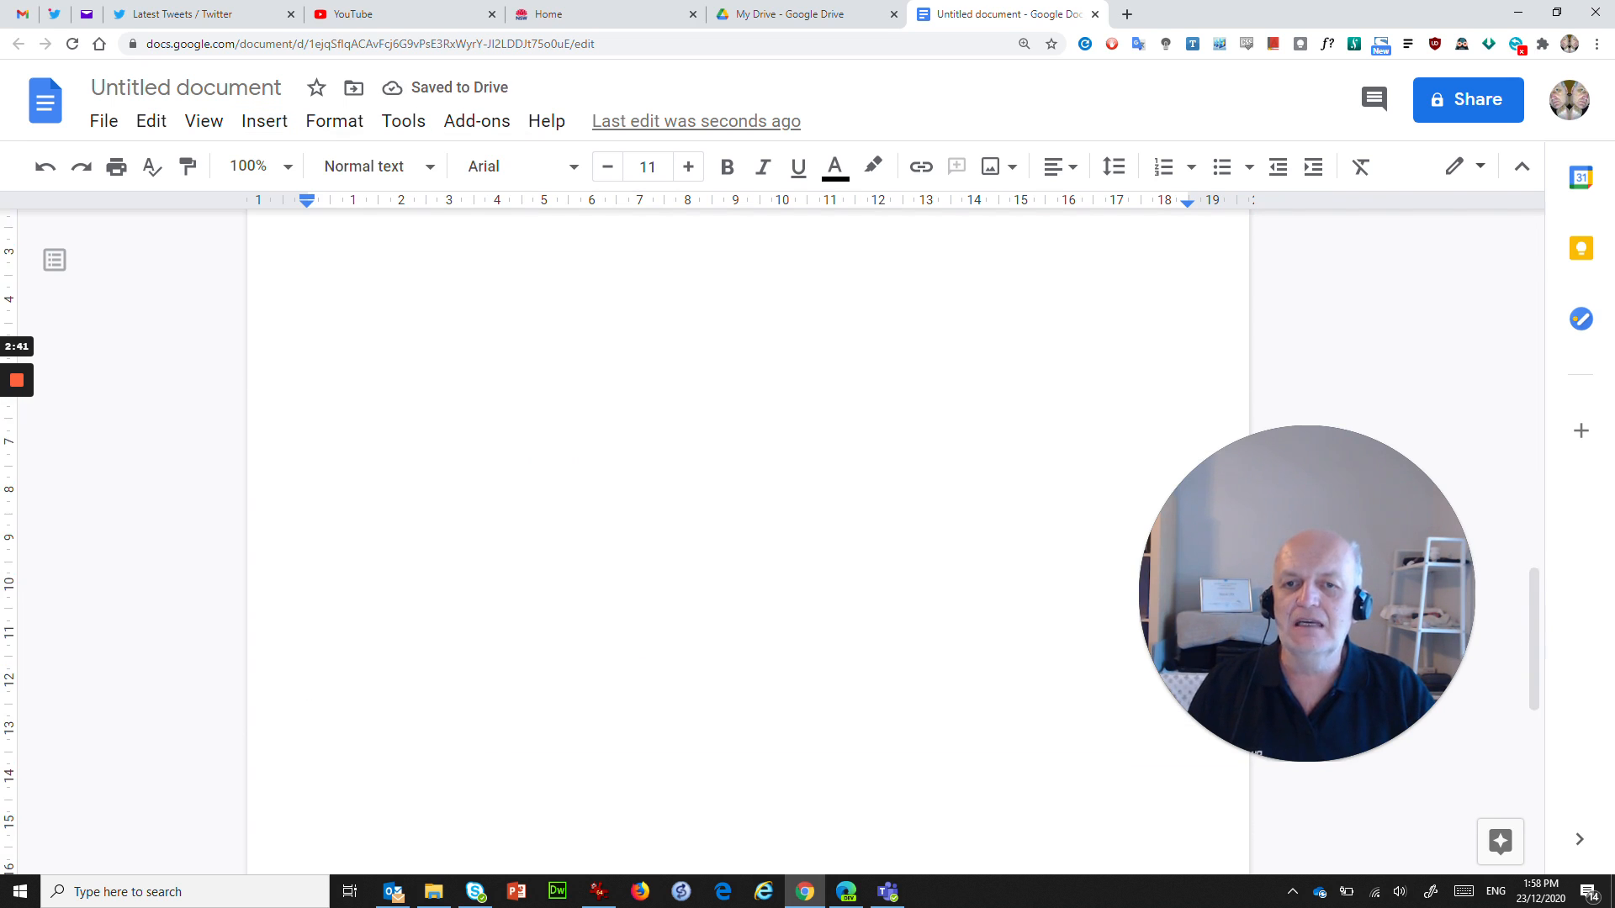
pyautogui.scroll(10, 748, 540)
pyautogui.scroll(-5, 747, 541)
pyautogui.scroll(4, 748, 541)
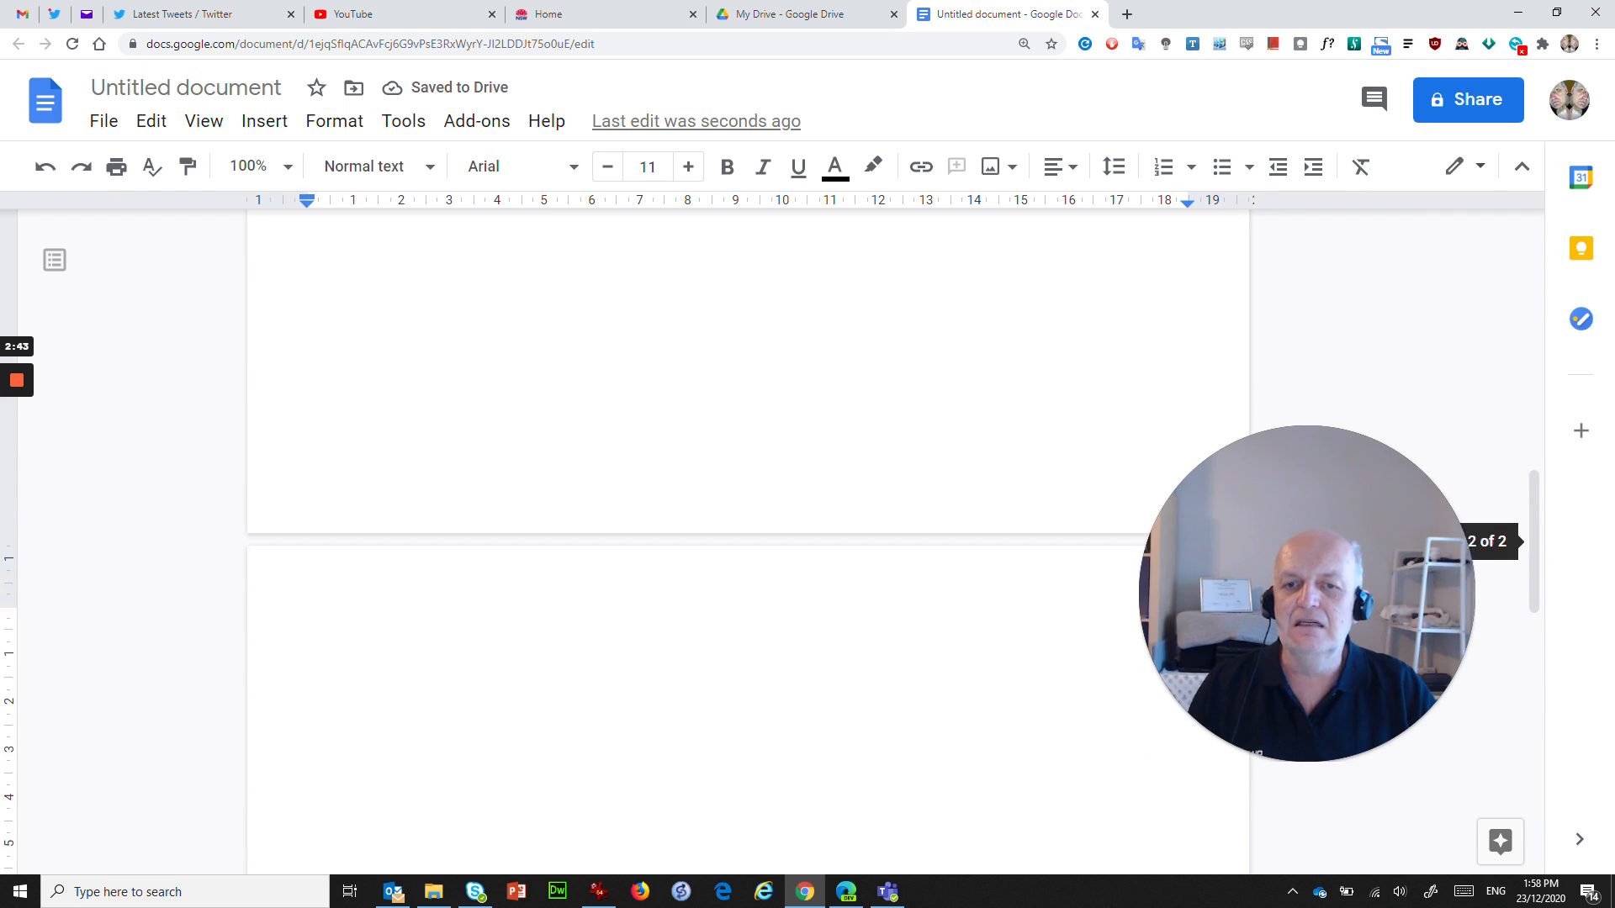
pyautogui.scroll(-5, 747, 541)
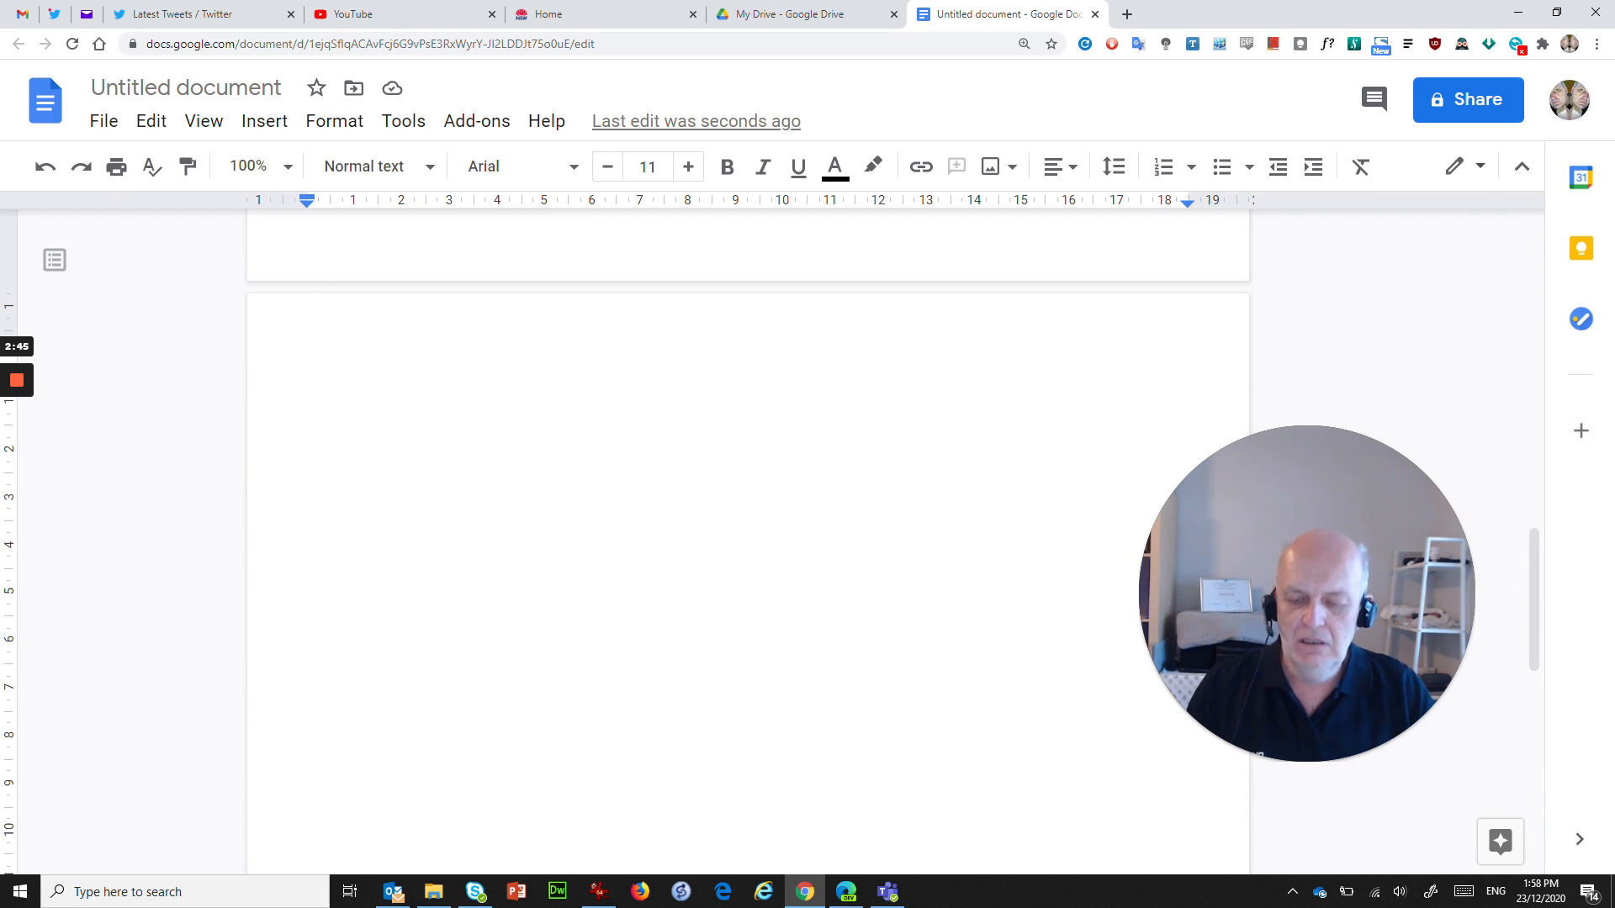
pyautogui.write('This is ')
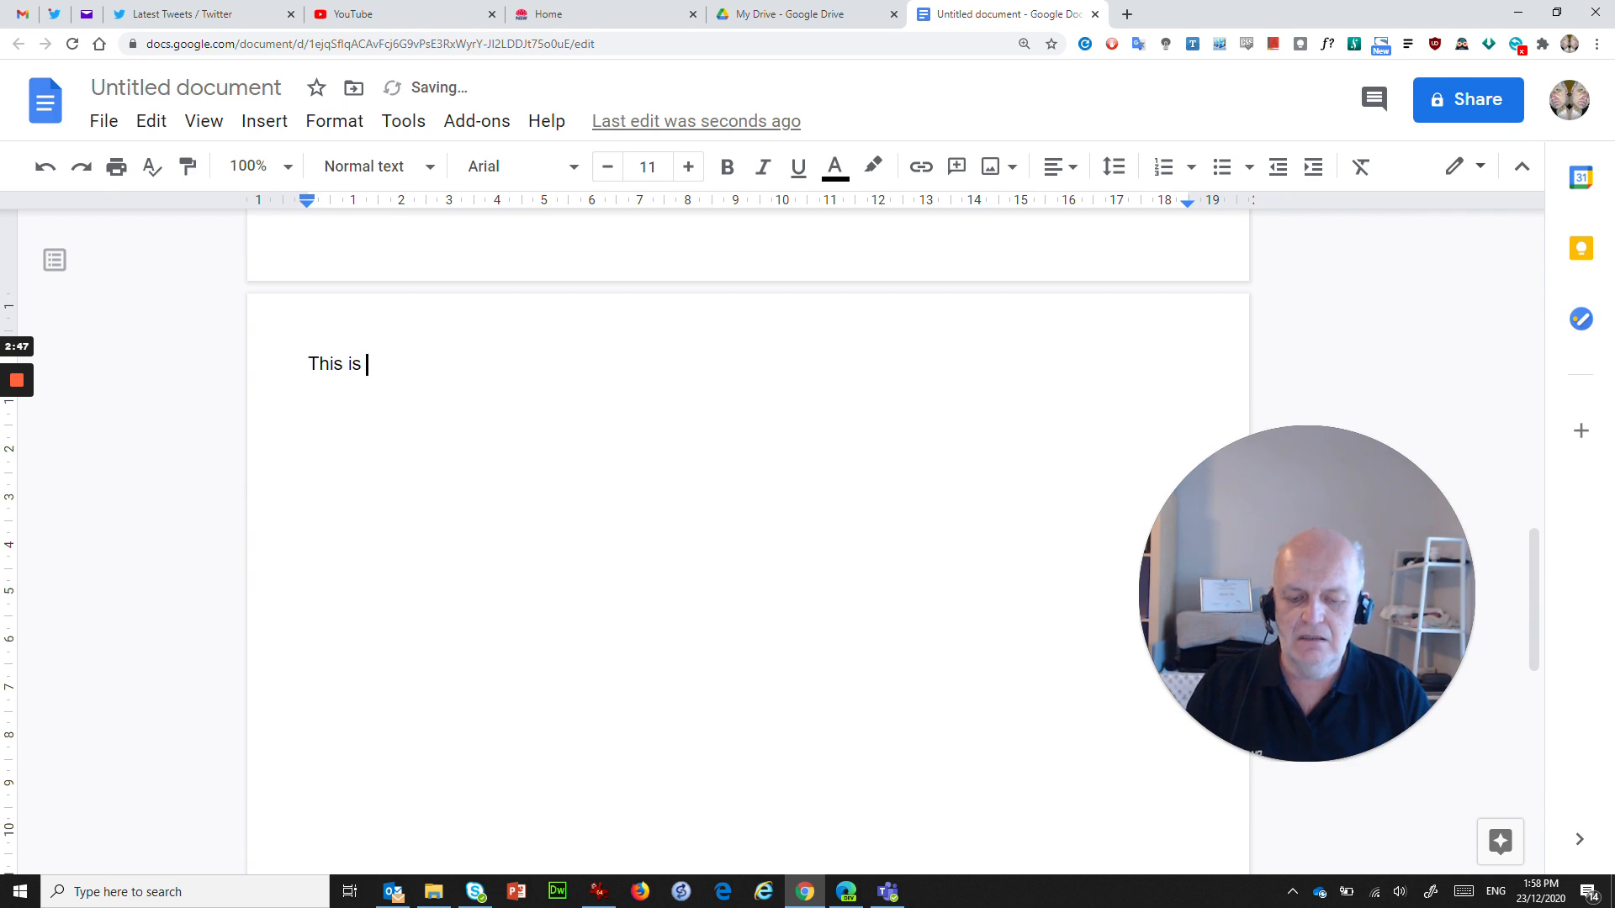
pyautogui.write('a new section ')
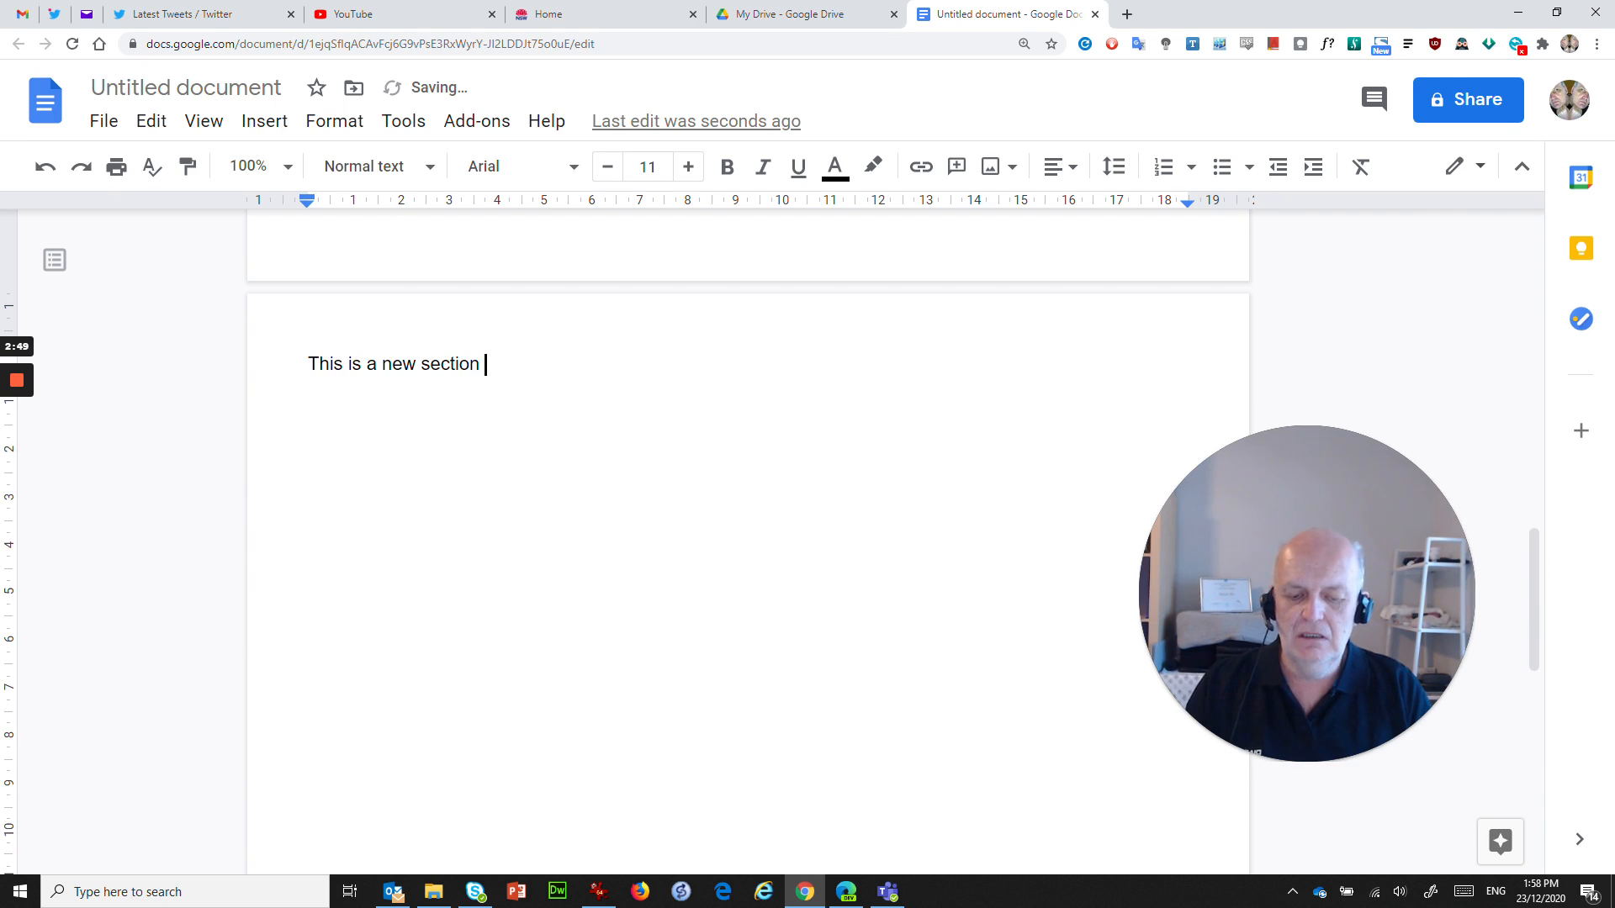
pyautogui.write('in Goog')
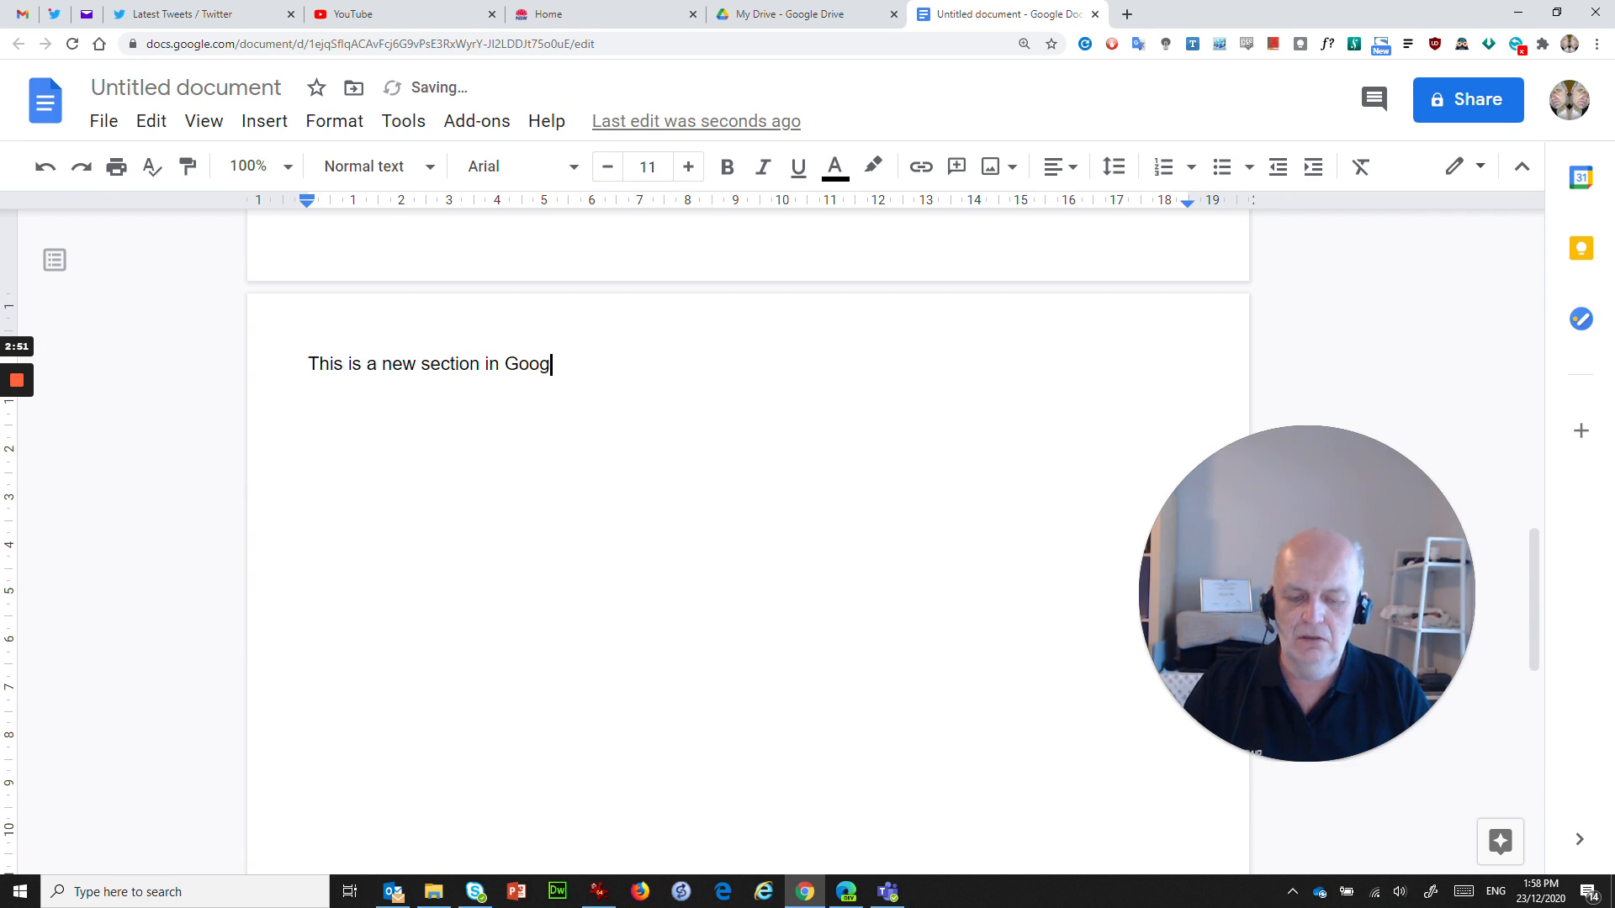
pyautogui.write('le Docs, bu')
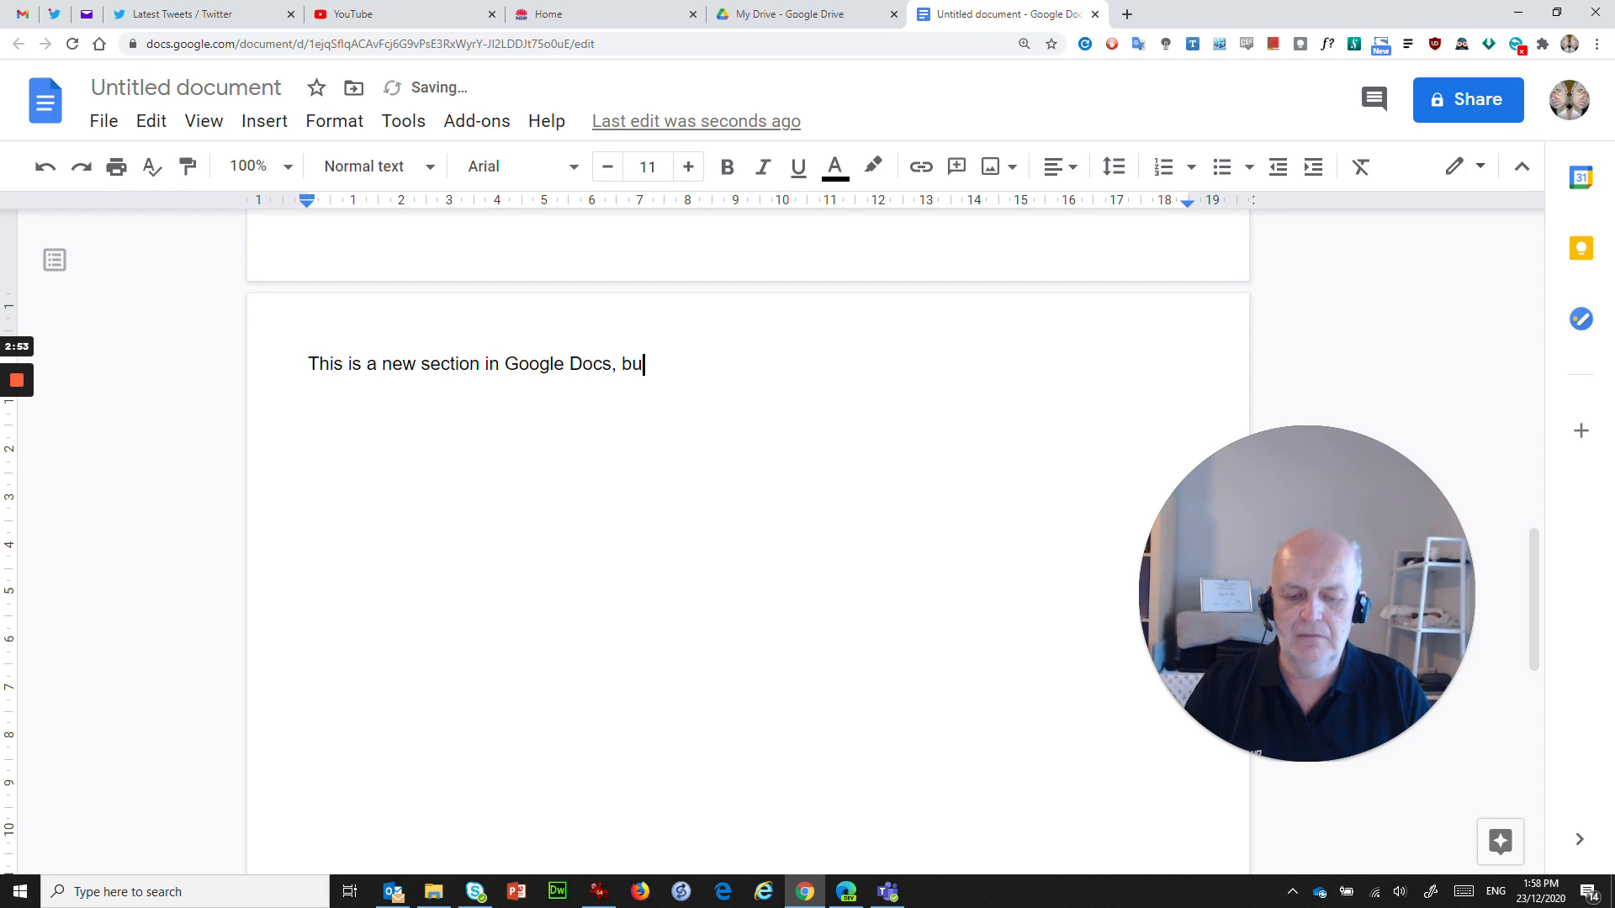
pyautogui.write('t I would lik')
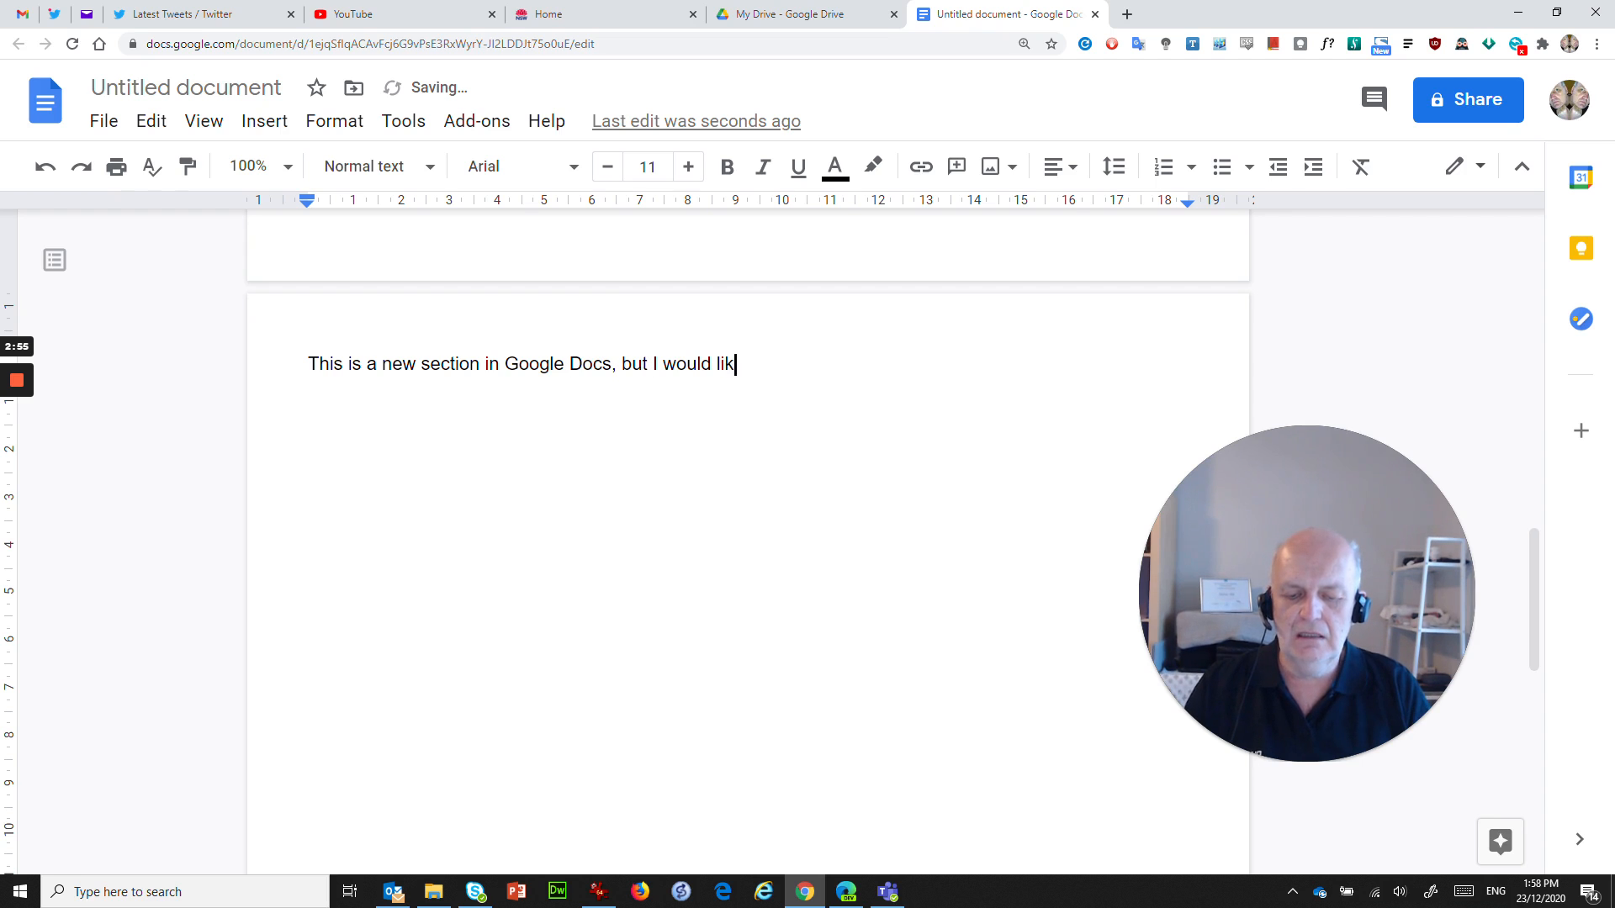
pyautogui.write('e ot to be a ')
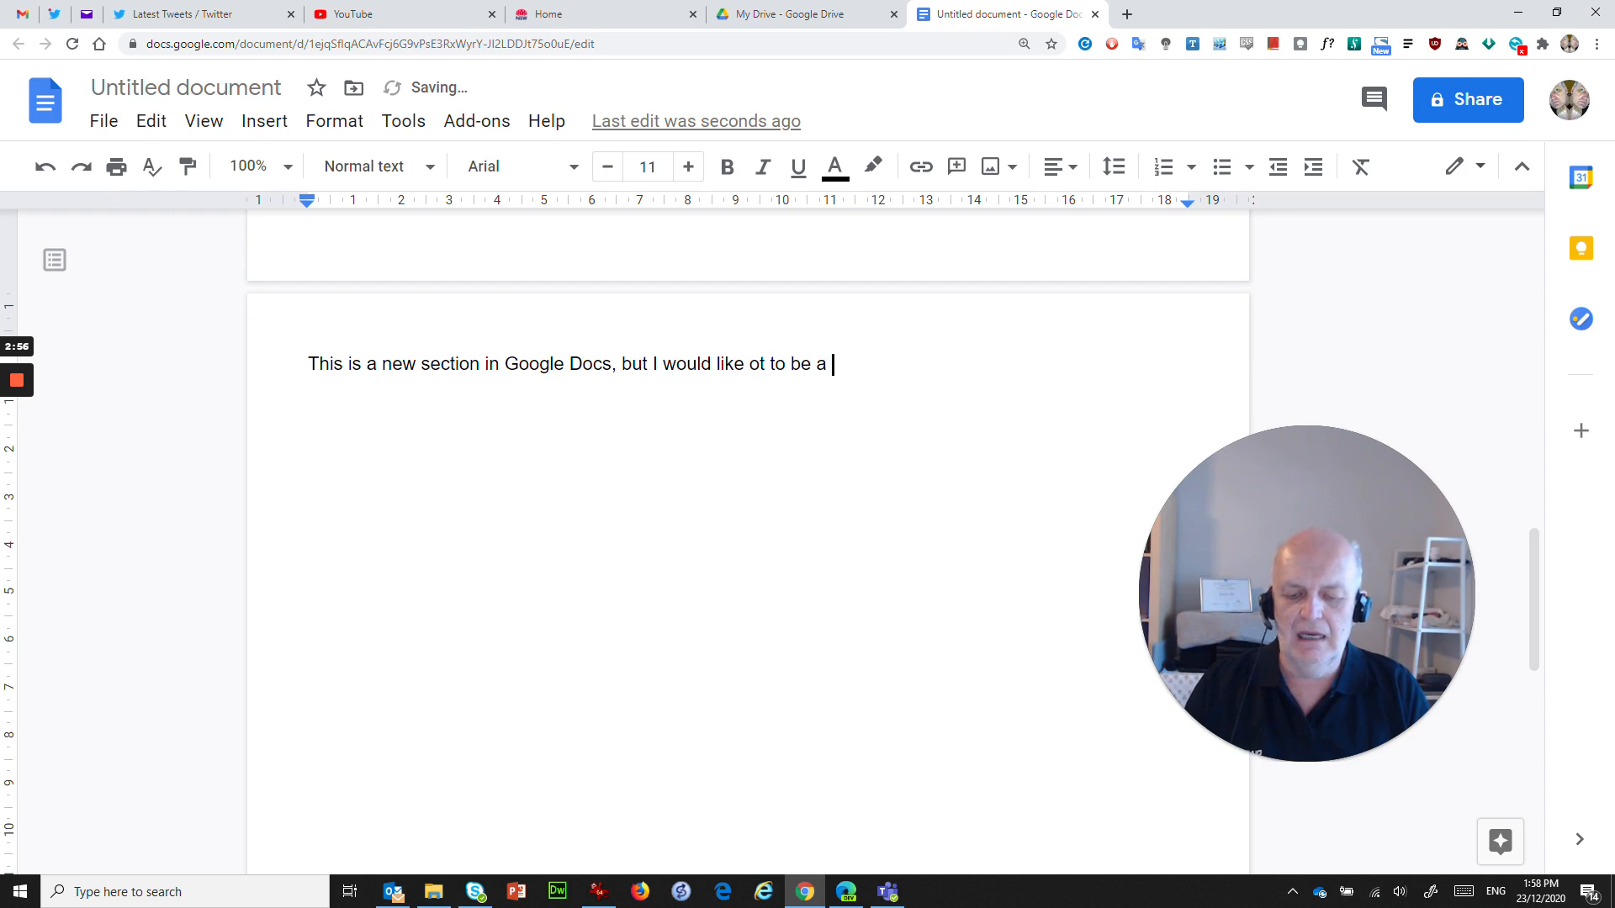
pyautogui.write('landscape ')
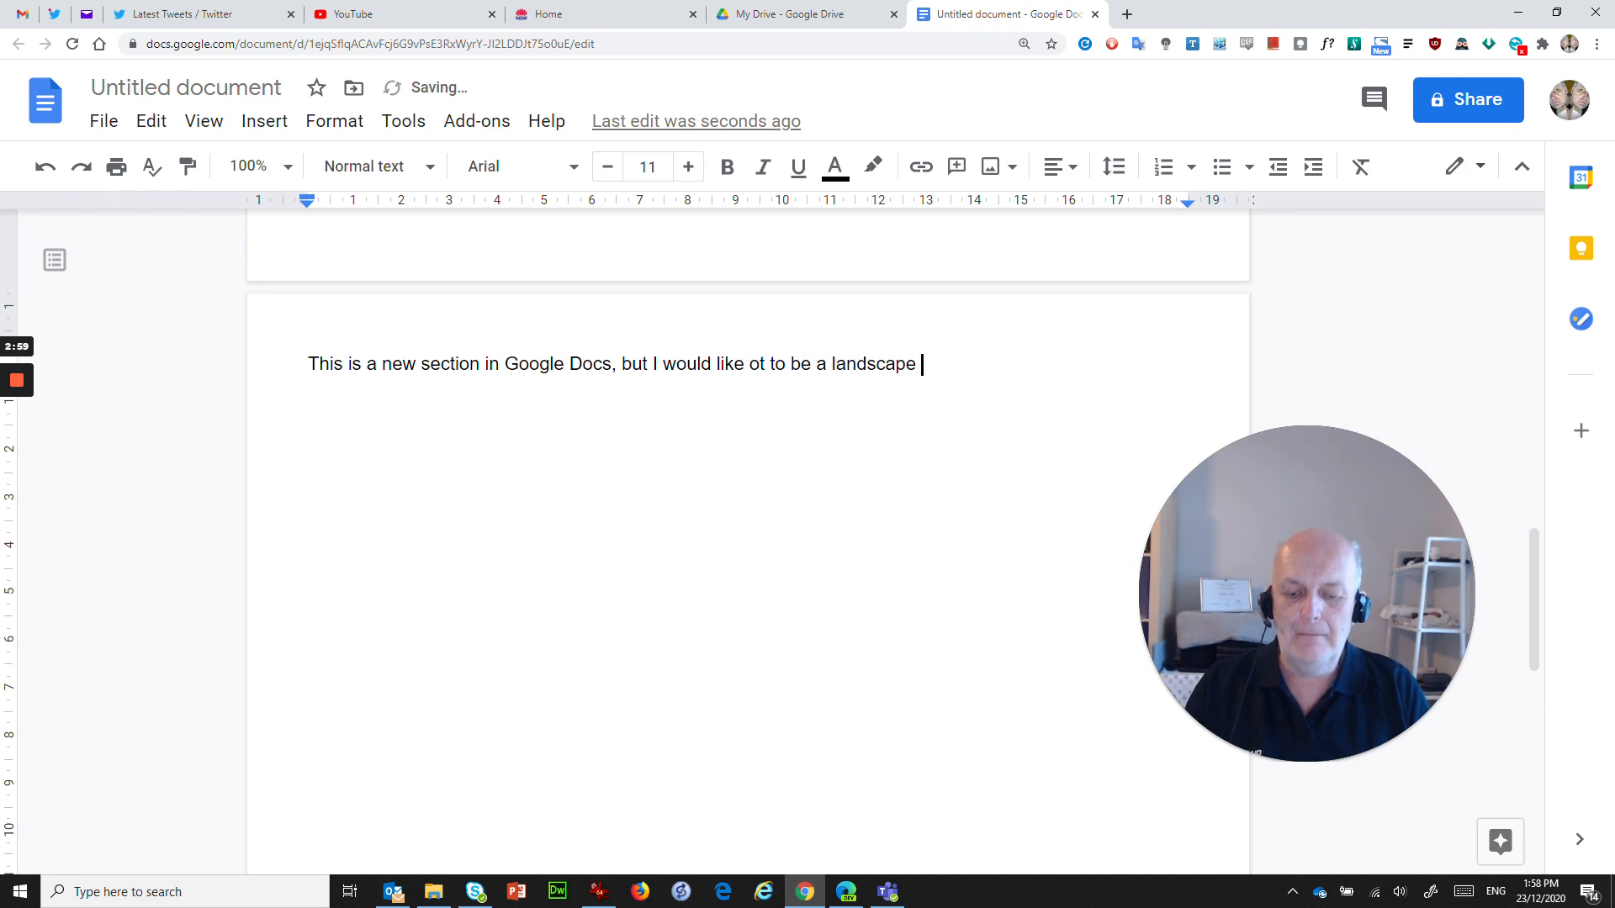
pyautogui.write('page.')
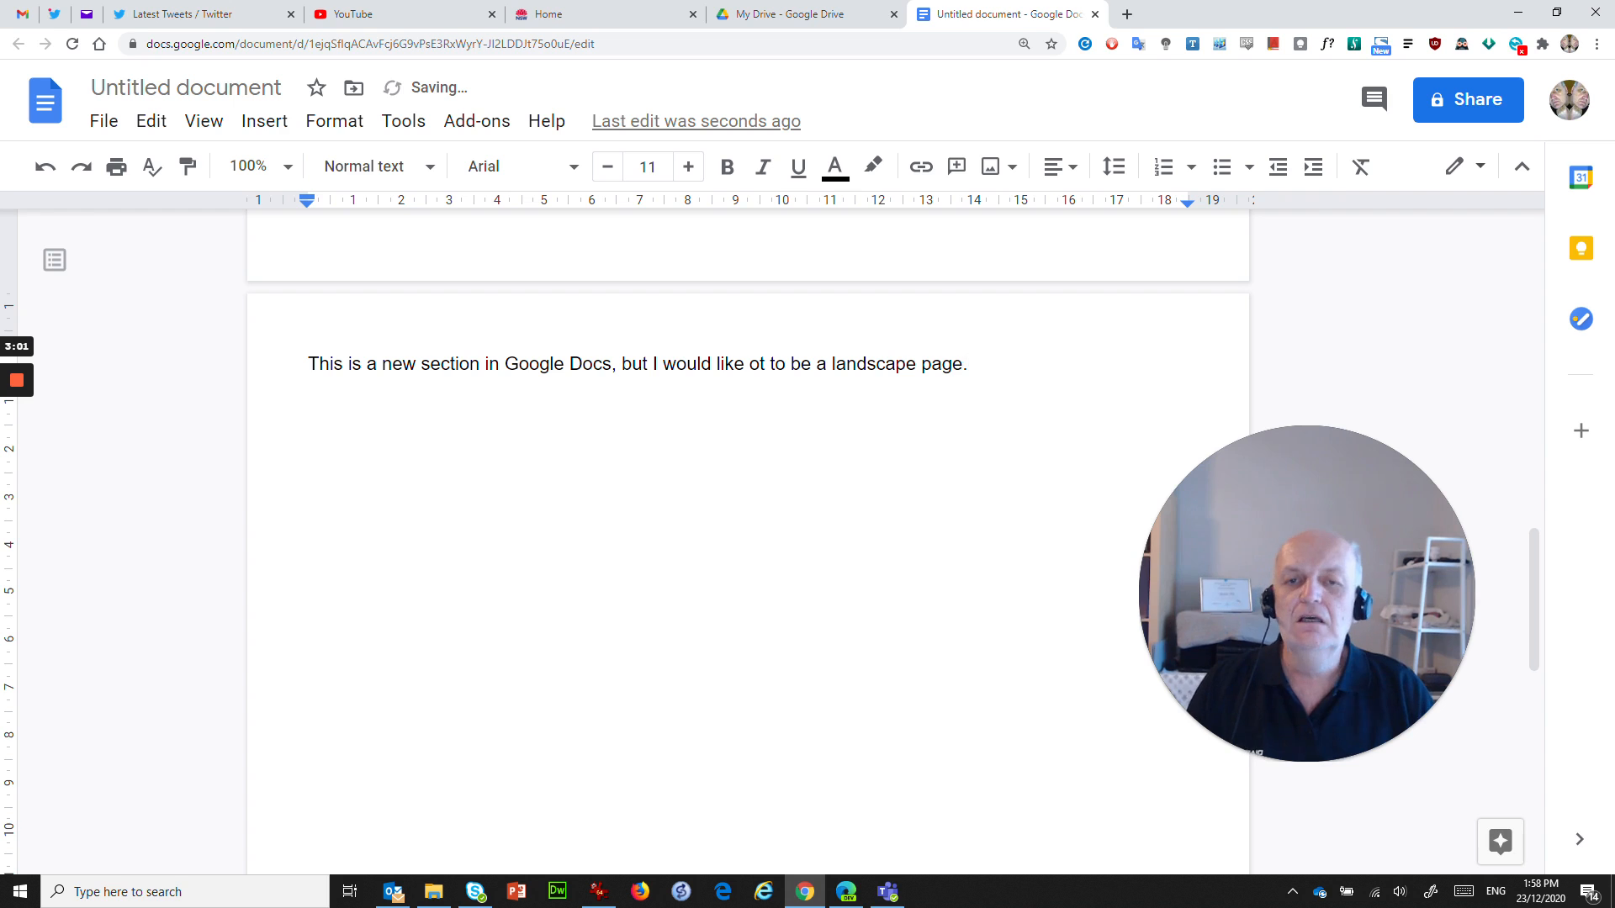
# - Correct "ot" to "it" in the second page's sentence, with a space between "like" and "it"
pyautogui.click(765, 363)
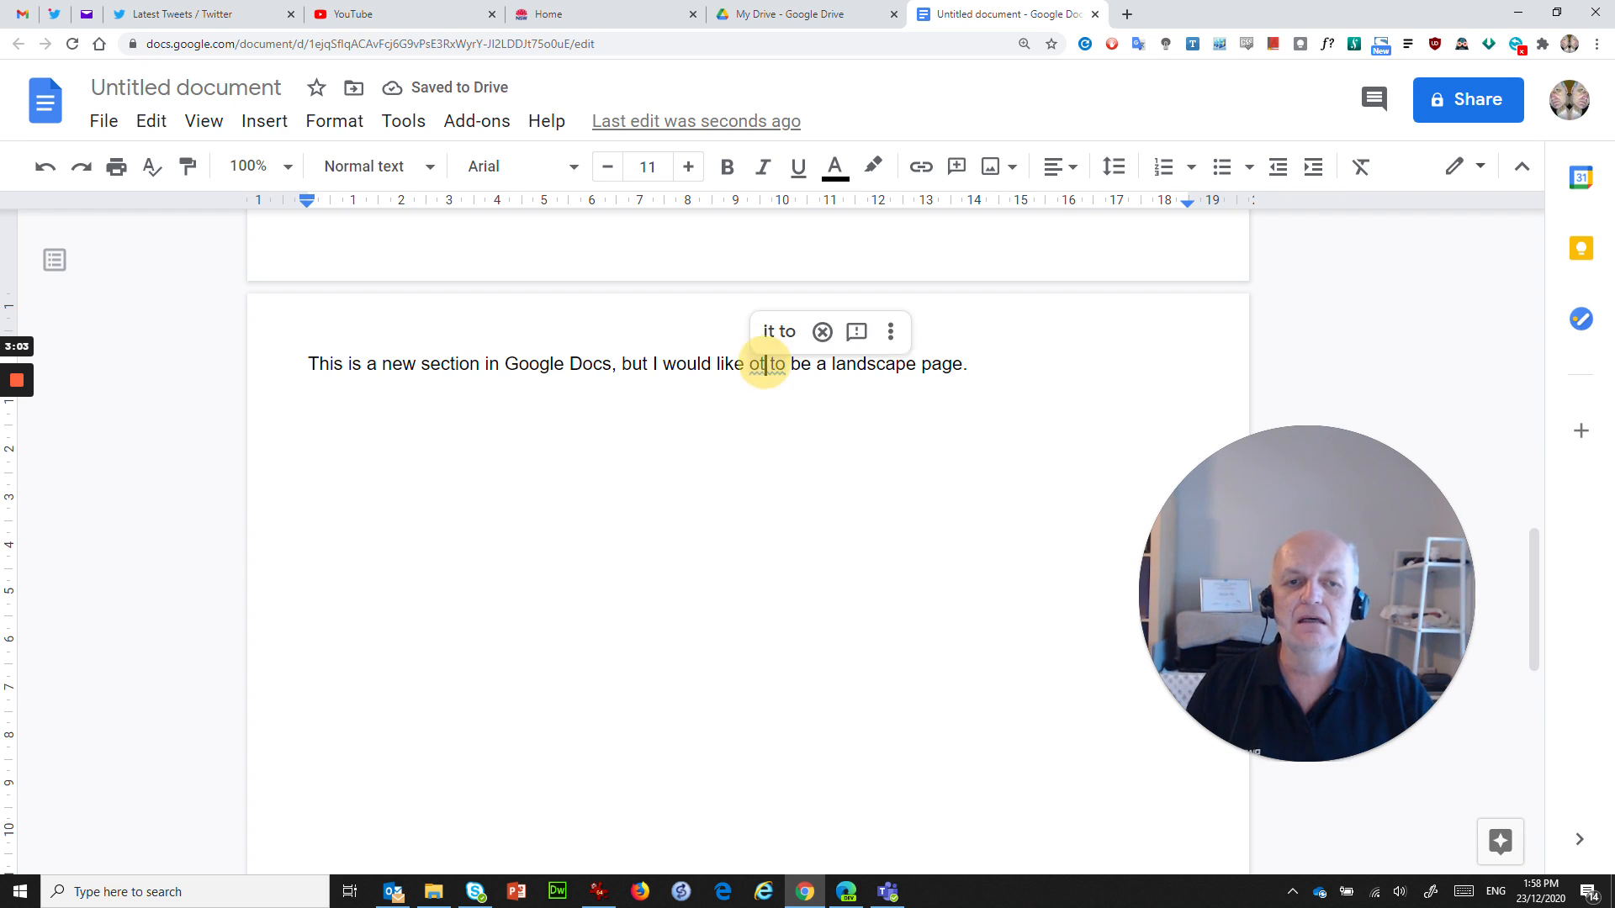
pyautogui.press('BackSpace')
pyautogui.press('BackSpace')
pyautogui.press('BackSpace')
pyautogui.write('it')
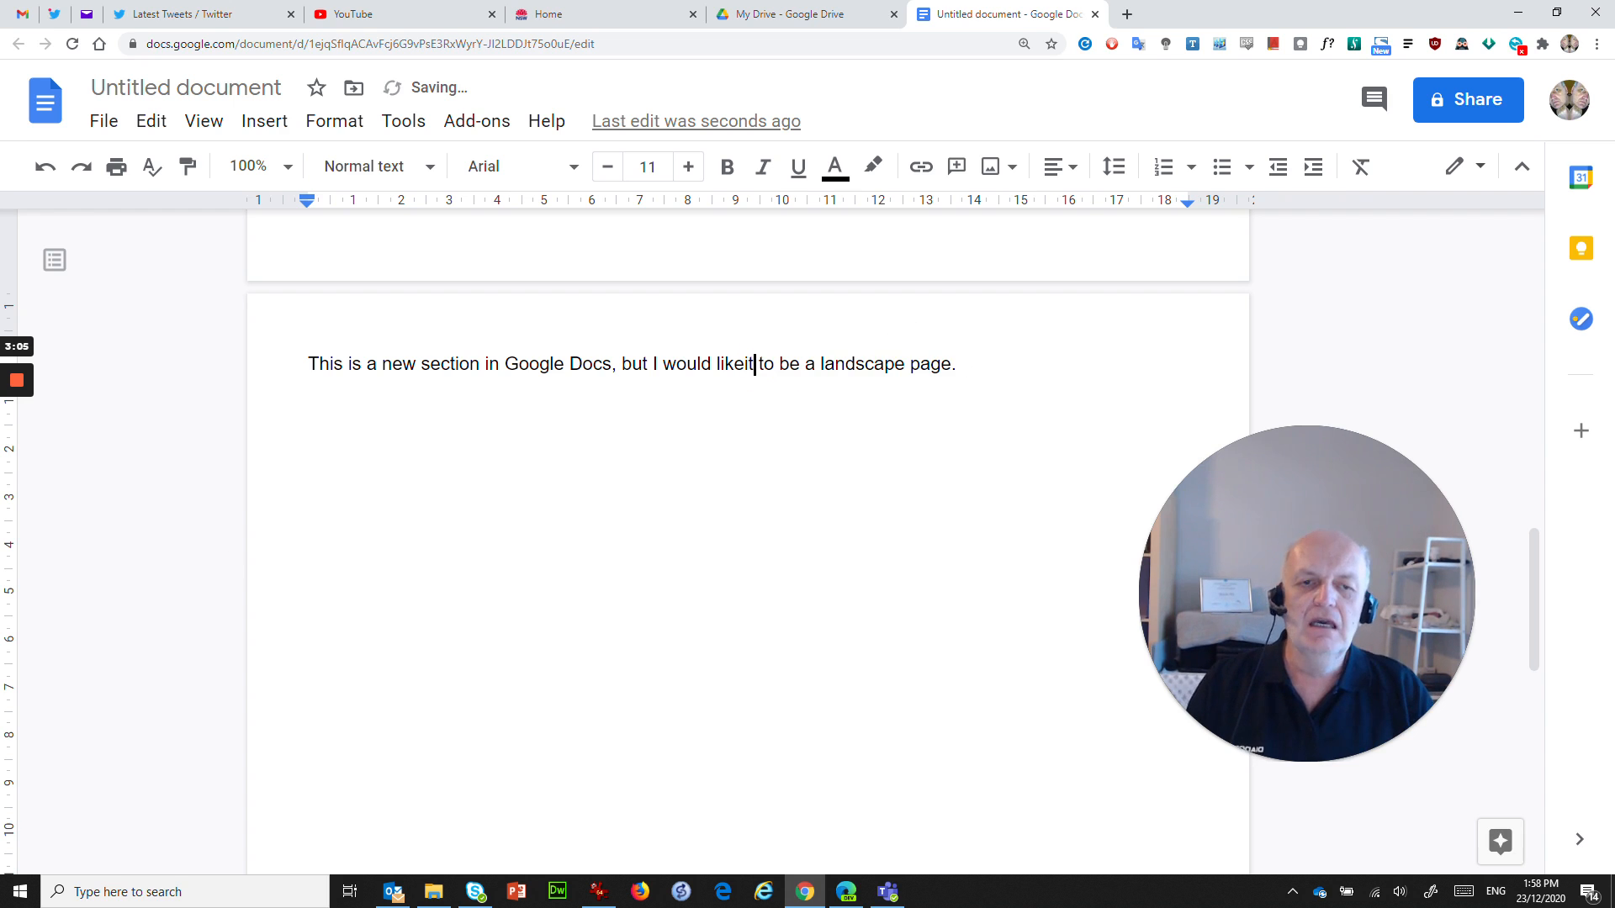
pyautogui.click(740, 362)
pyautogui.click(743, 332)
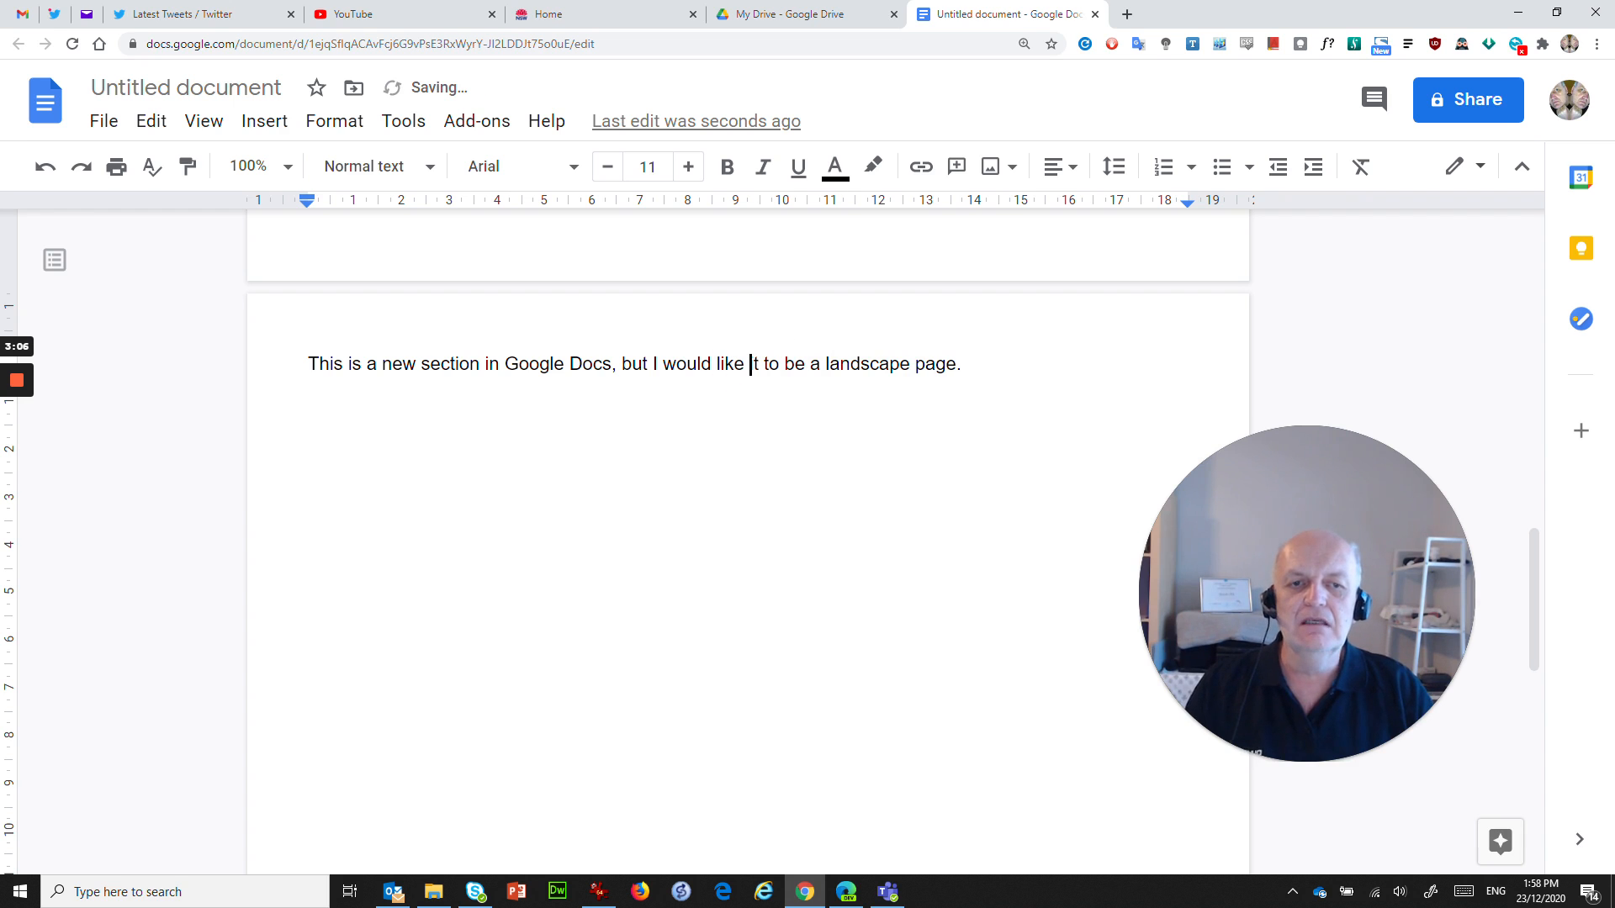
pyautogui.click(793, 364)
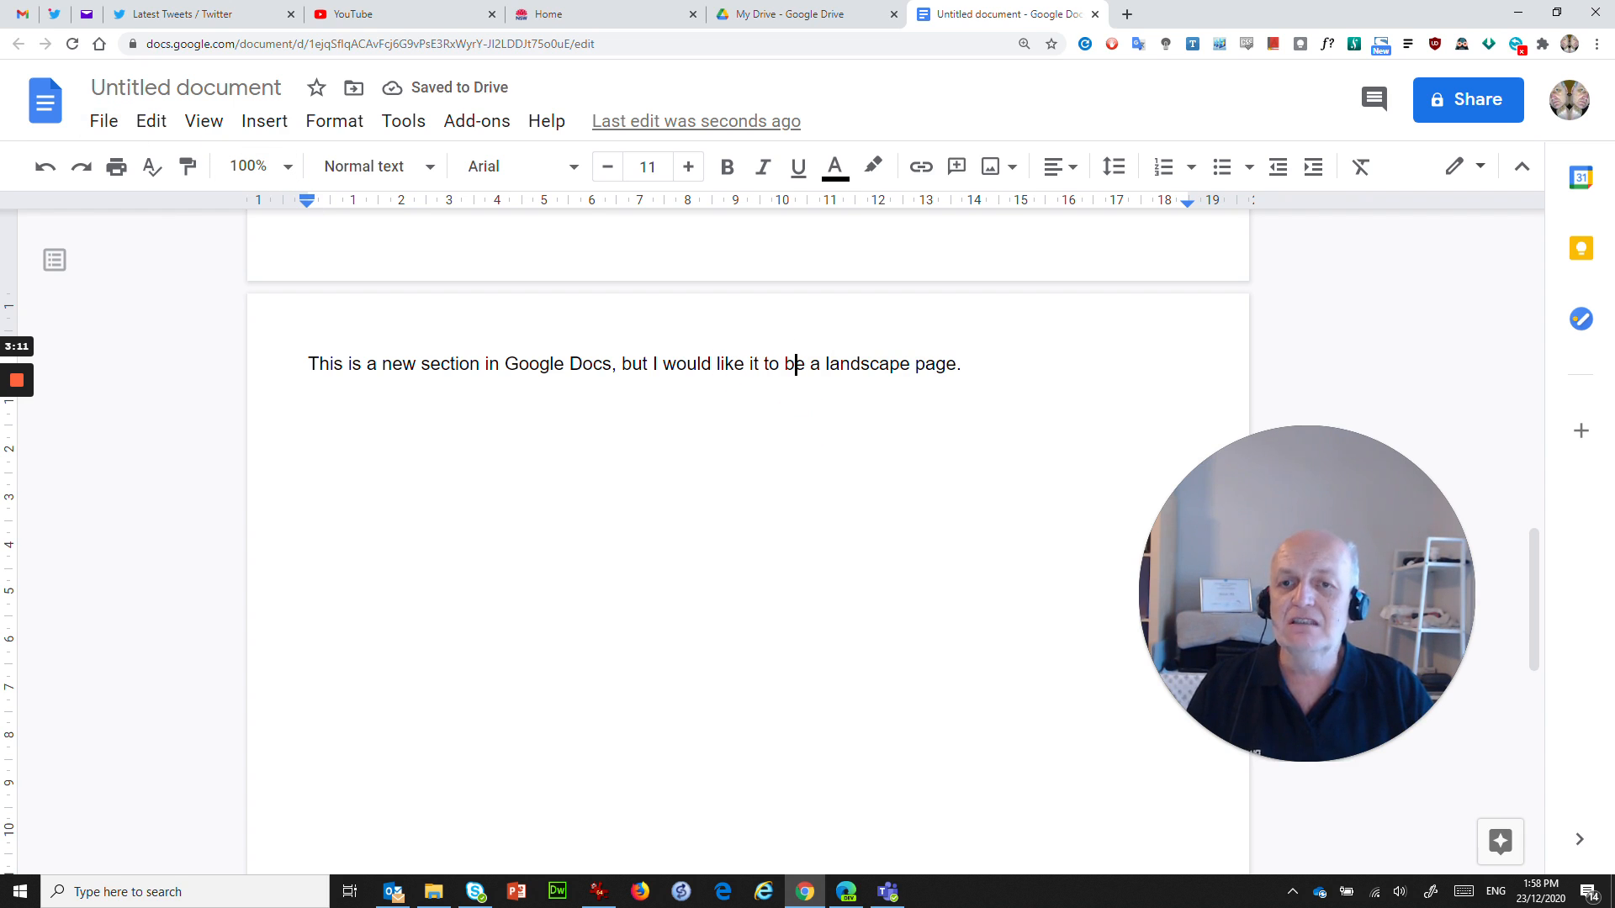
# - Change the page orientation to landscape for this section (section 2) only, leaving the page setup of the first section untouched
pyautogui.click(102, 123)
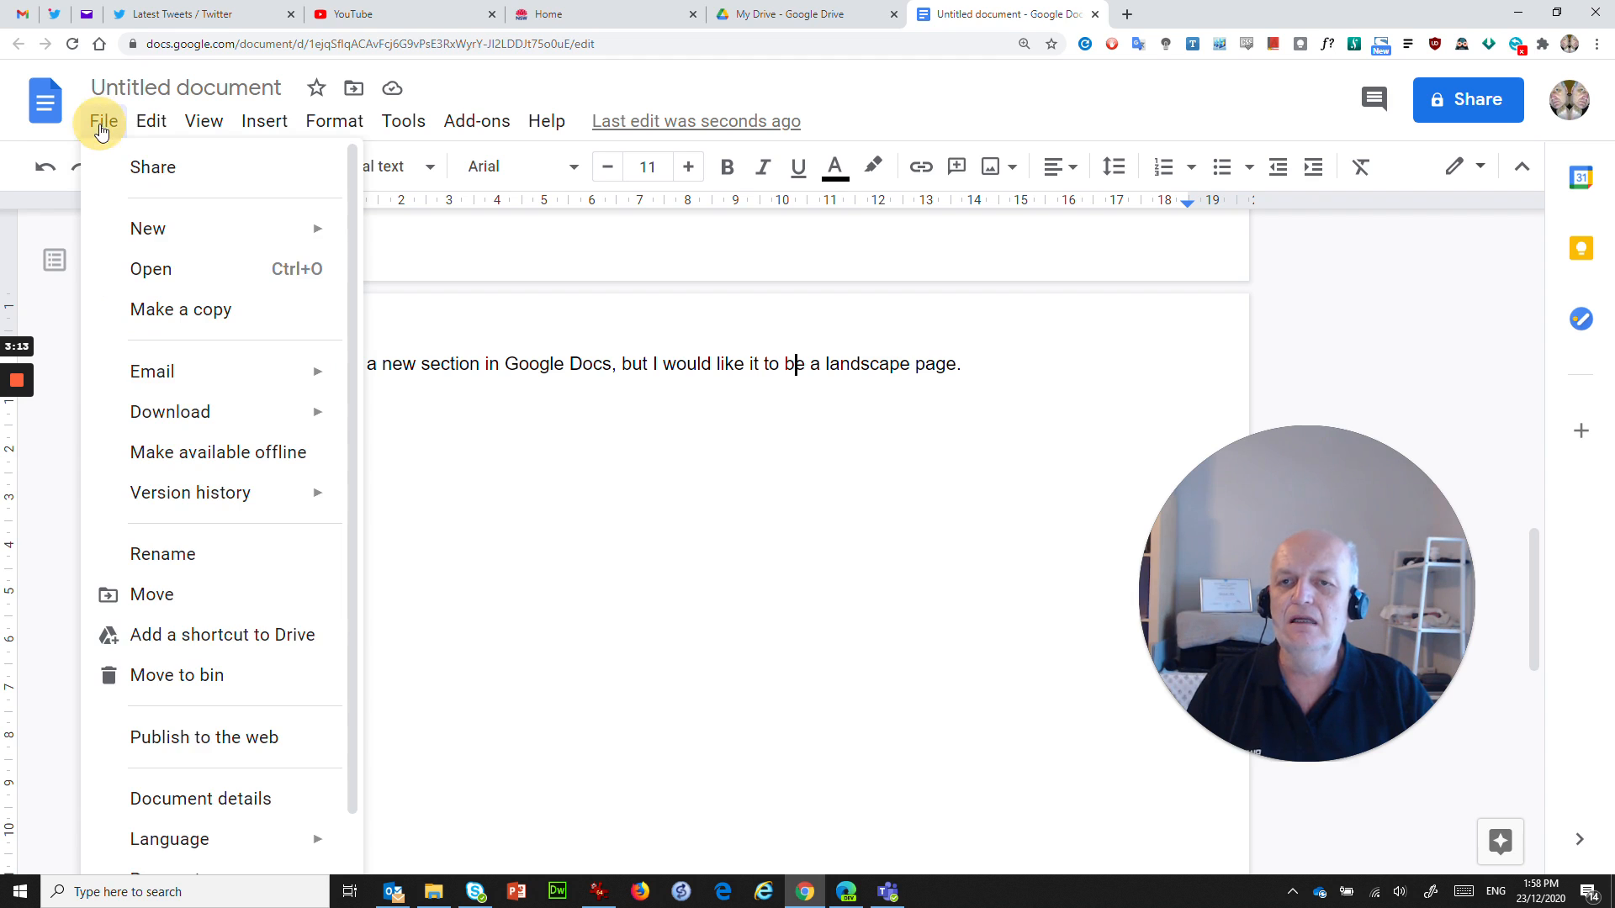
pyautogui.scroll(-1, 175, 779)
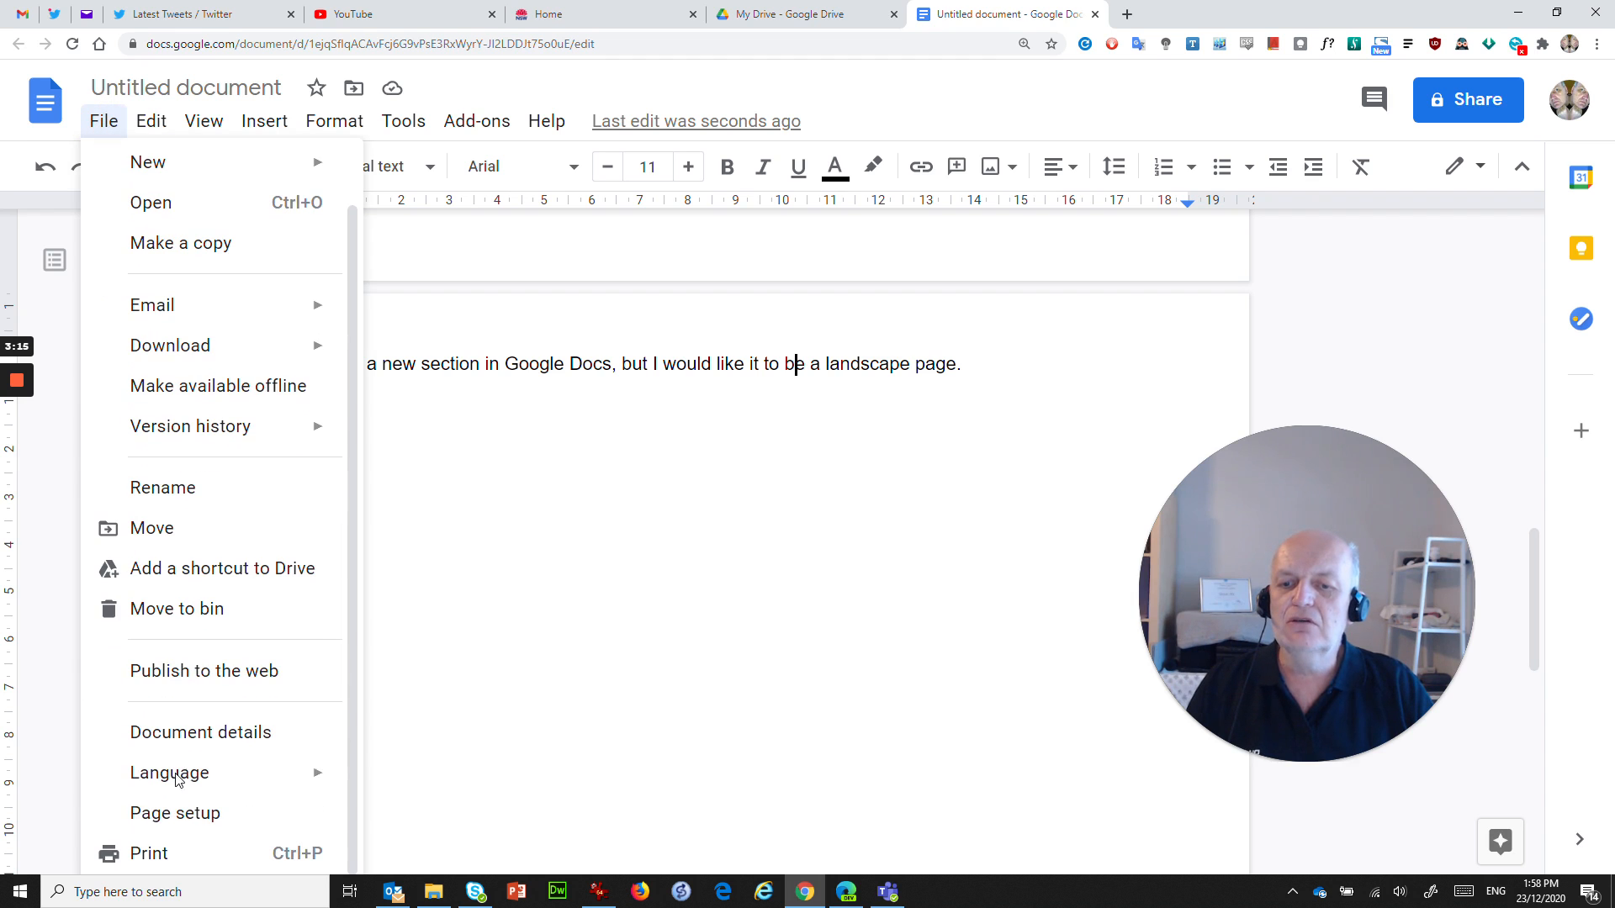
pyautogui.click(193, 813)
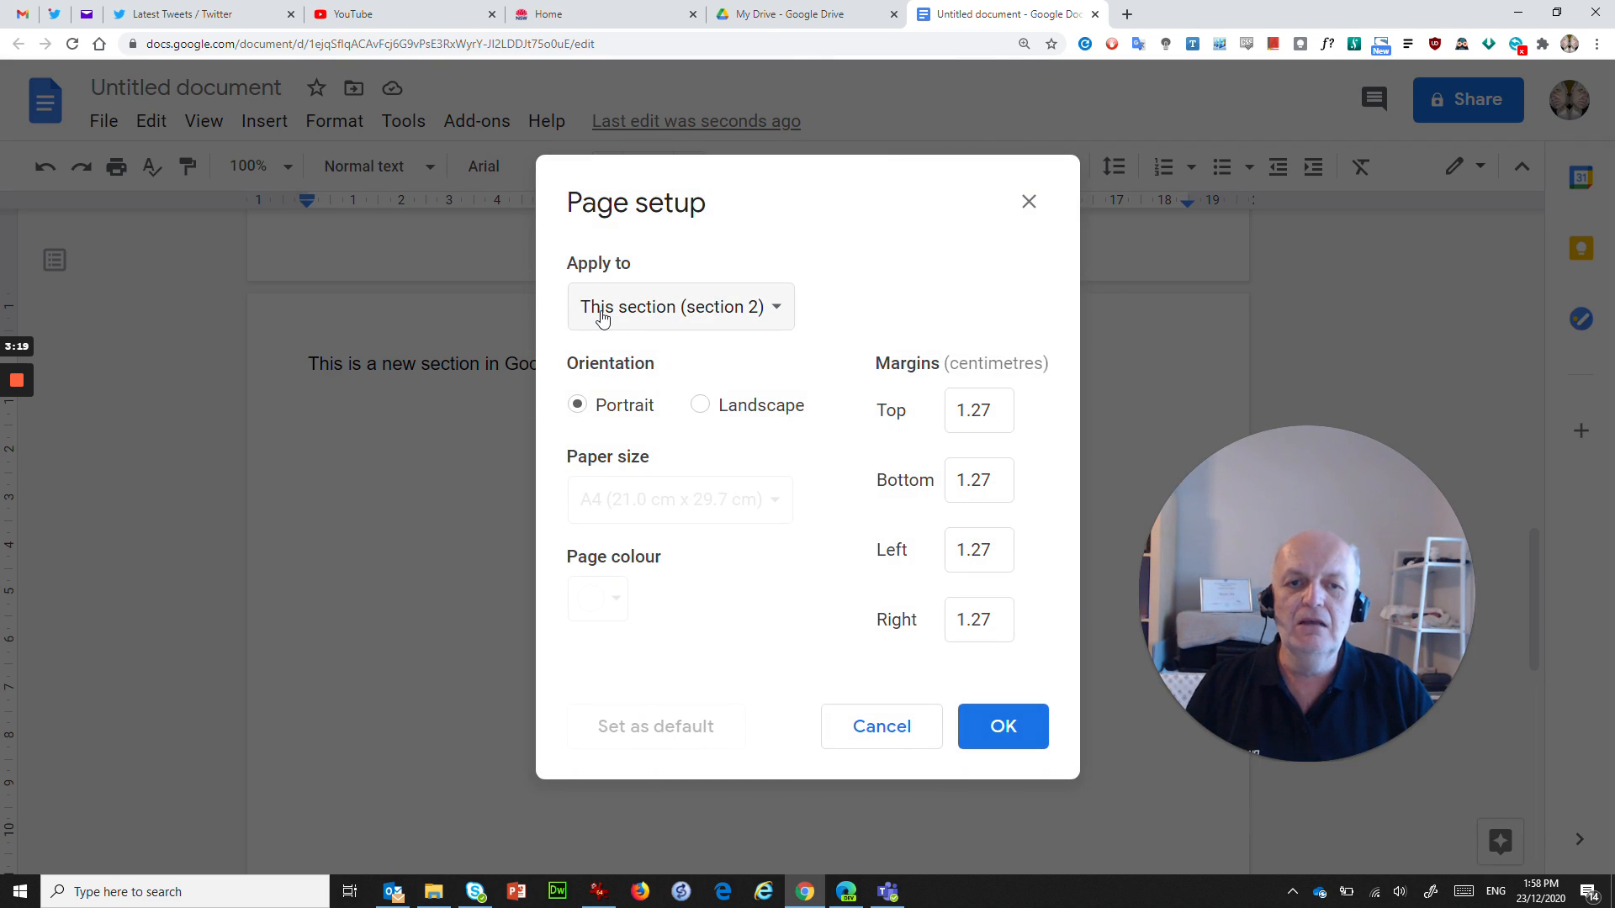
pyautogui.click(702, 405)
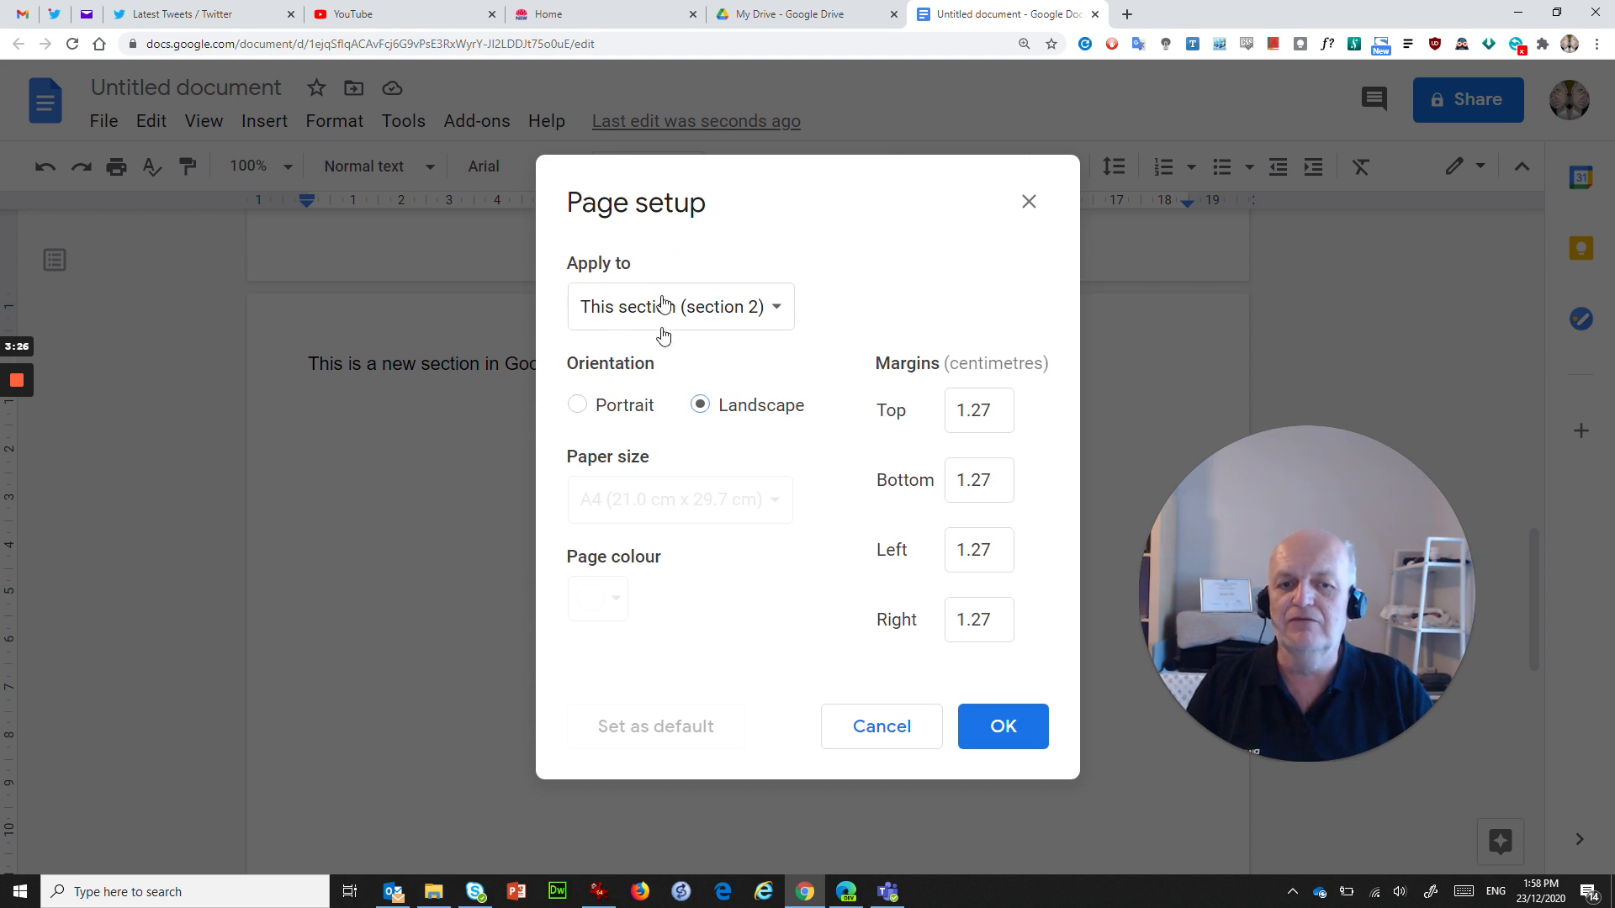
pyautogui.click(1007, 722)
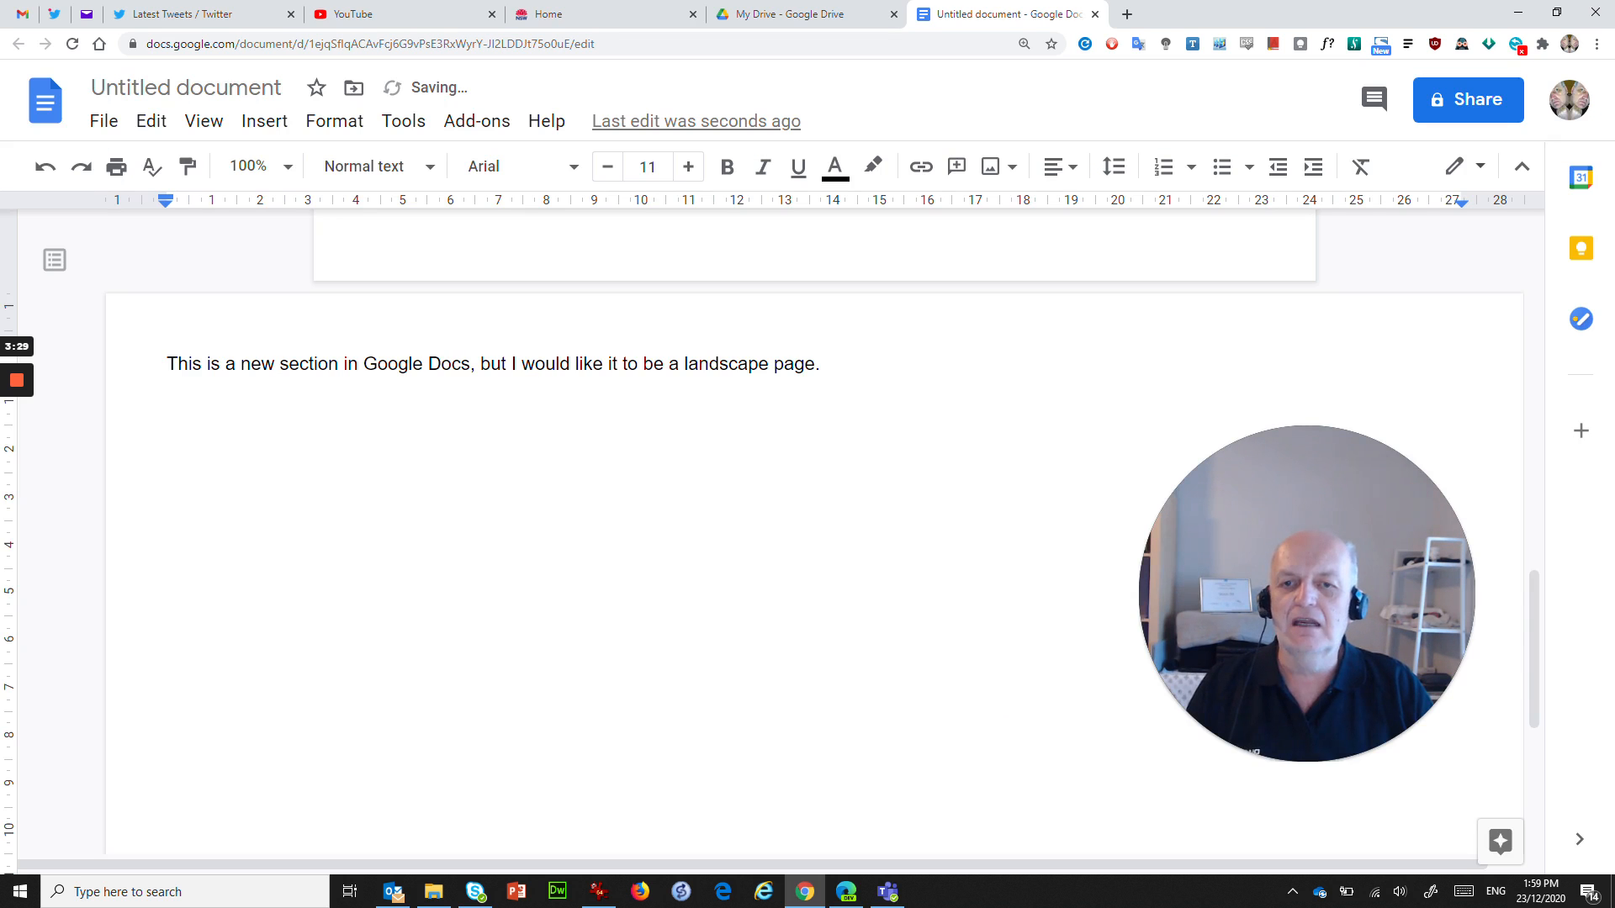
pyautogui.scroll(15, 814, 538)
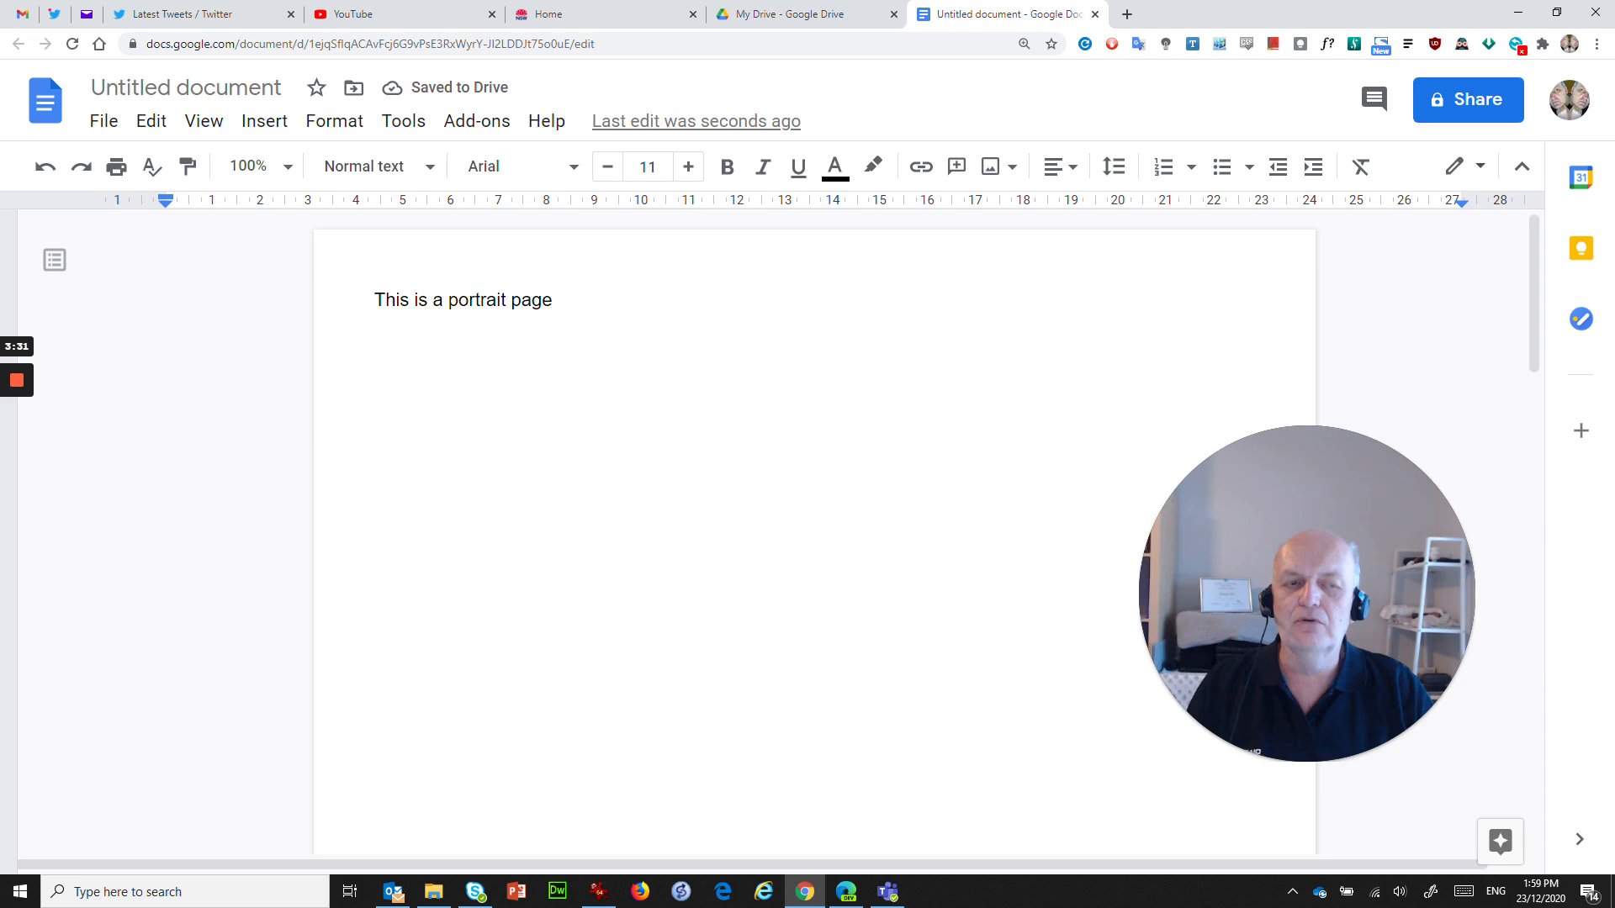
pyautogui.scroll(-12, 814, 539)
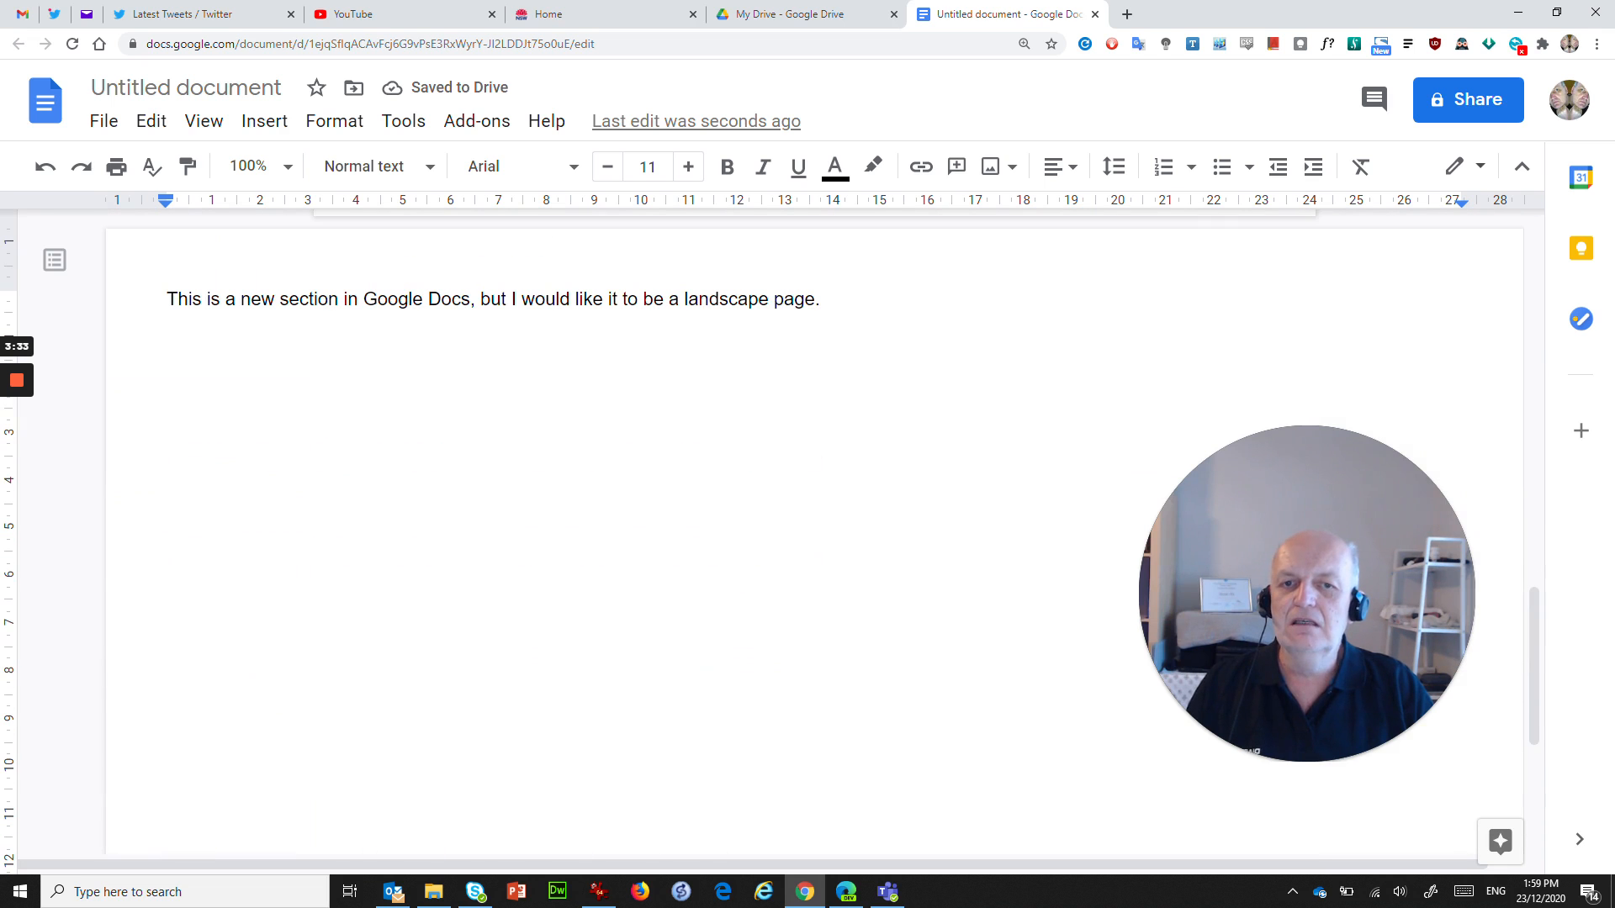